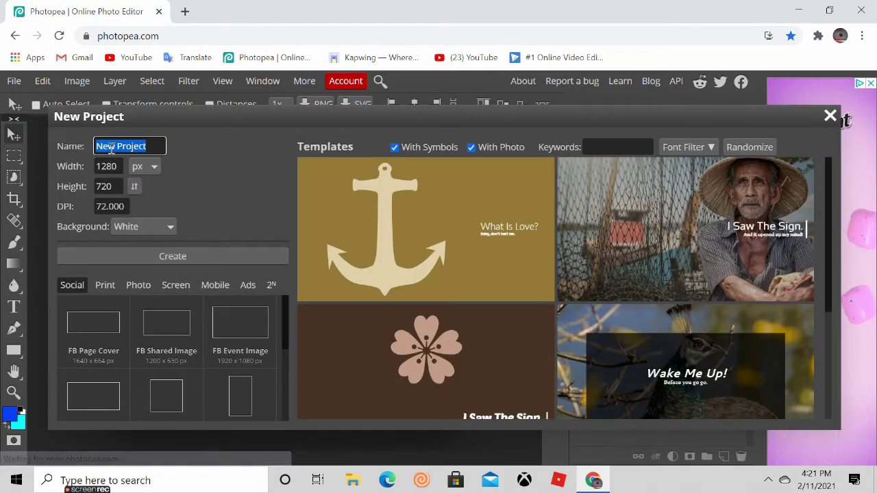
# - Create a new project named ZSDFG, 2048 px wide and 1152 px high, with a transparent background
pyautogui.click(113, 168)
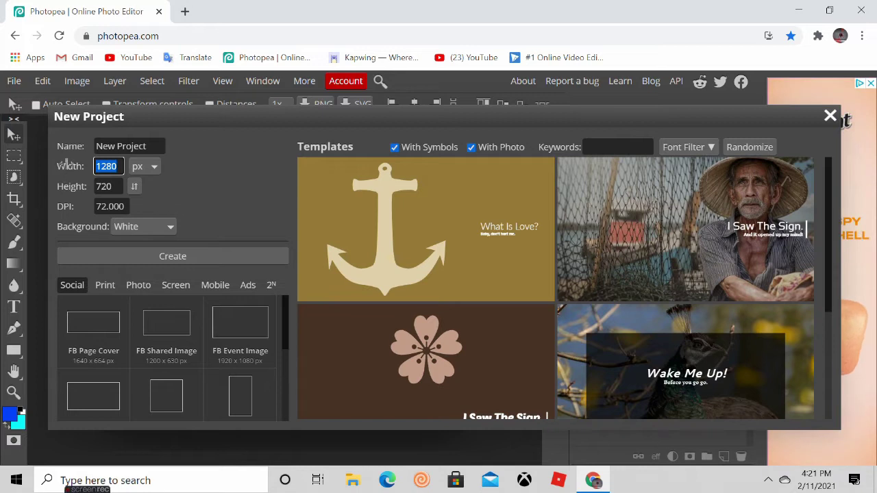
pyautogui.press('BackSpace')
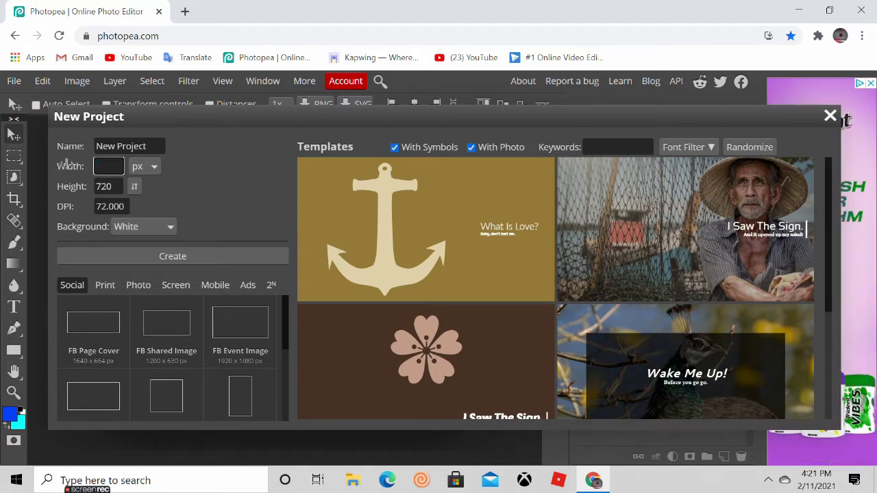
pyautogui.click(74, 414)
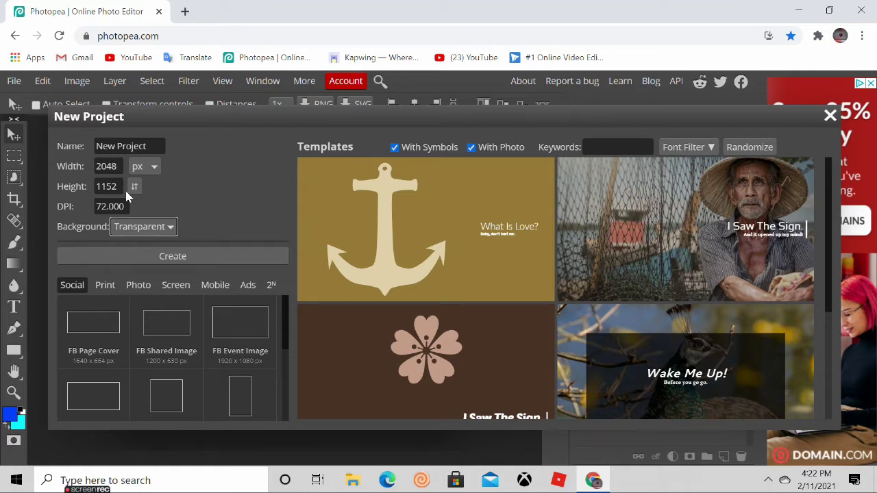
pyautogui.tripleClick(153, 145)
pyautogui.press('BackSpace')
pyautogui.write('ZSDFG')
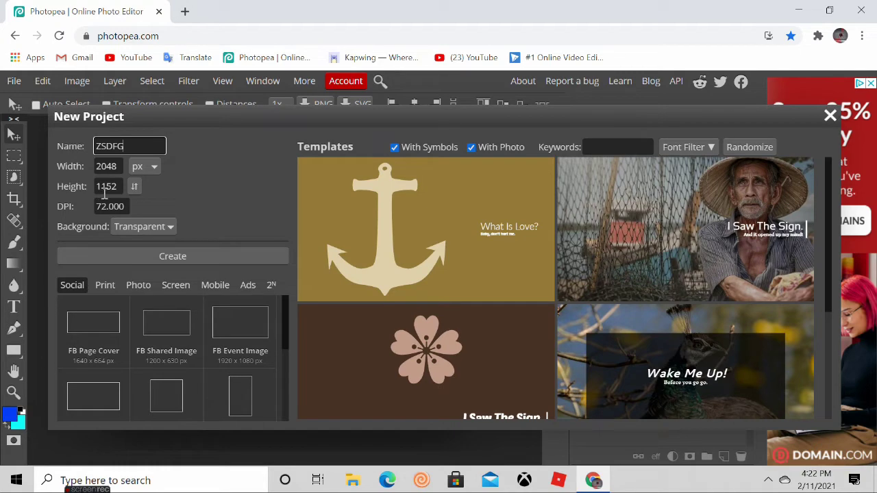
pyautogui.click(173, 257)
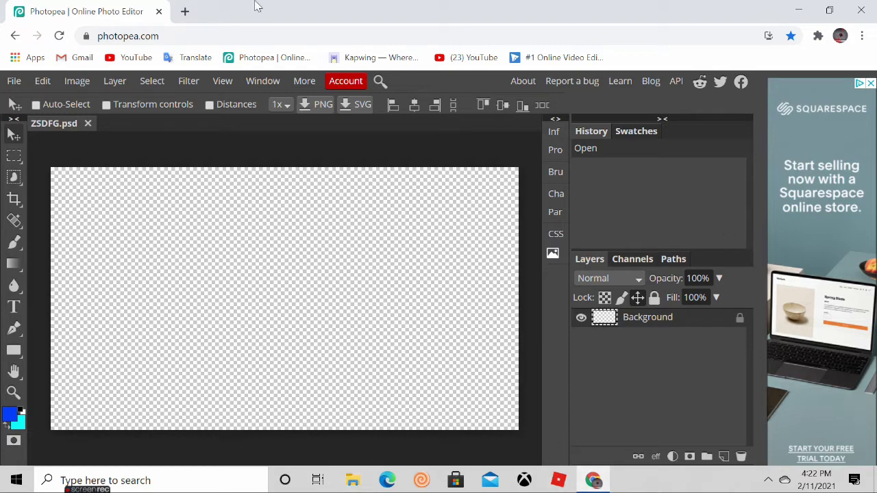
# - Search Google Images for "good youtube banner background" in a new browser tab
pyautogui.click(183, 11)
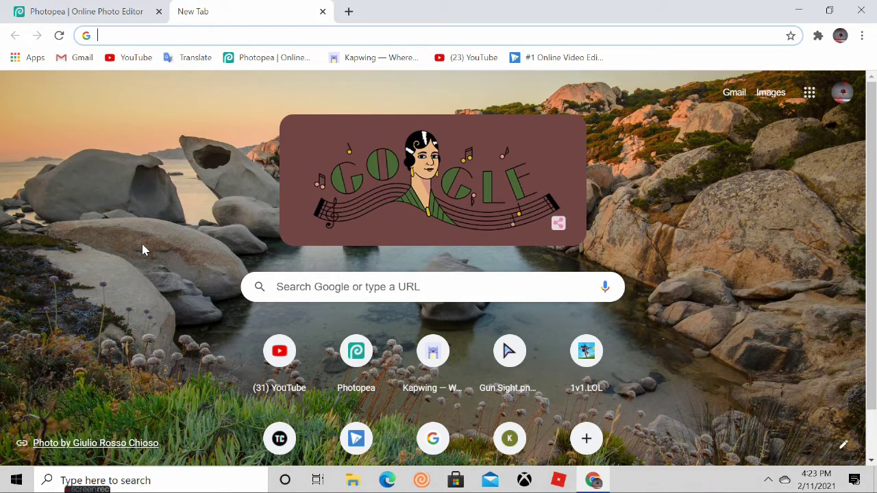
pyautogui.write('G')
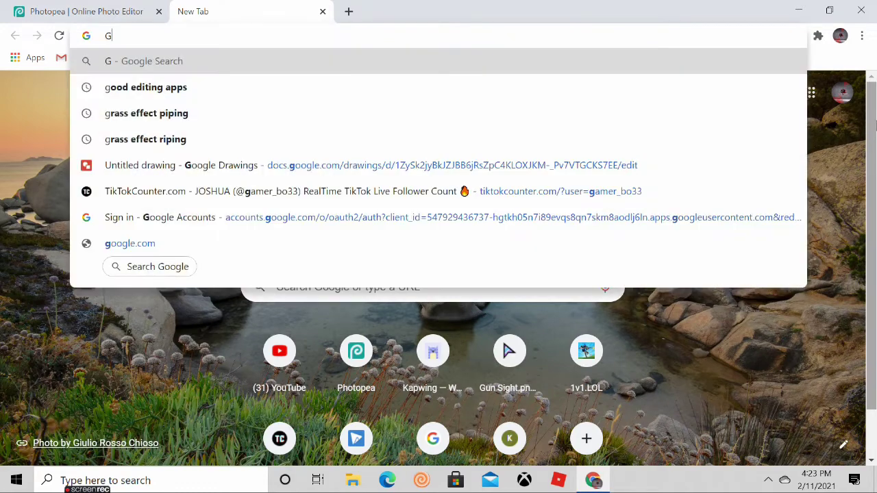
pyautogui.write('OOD')
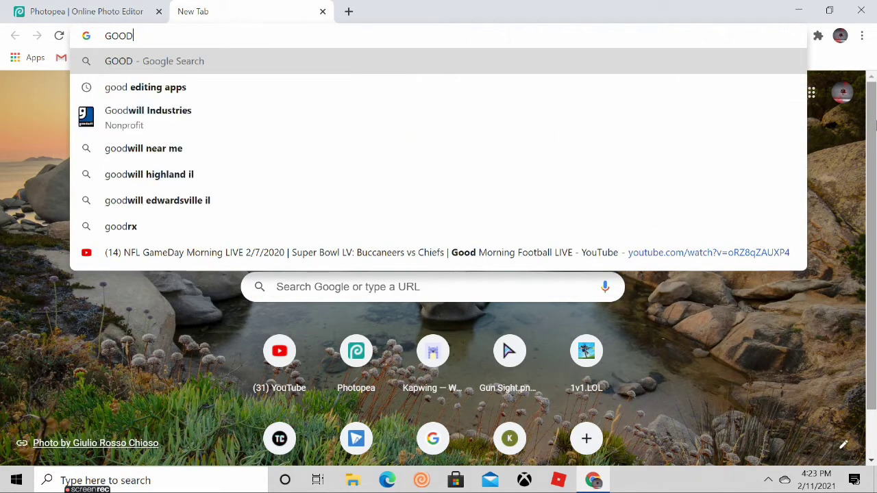
pyautogui.press('BackSpace')
pyautogui.press('BackSpace')
pyautogui.press('BackSpace')
pyautogui.press('BackSpace')
pyautogui.write('good')
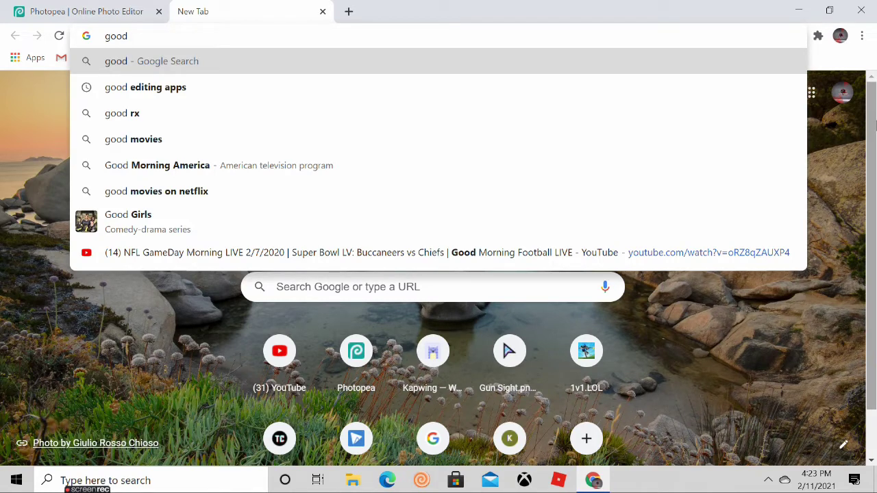
pyautogui.write('yt')
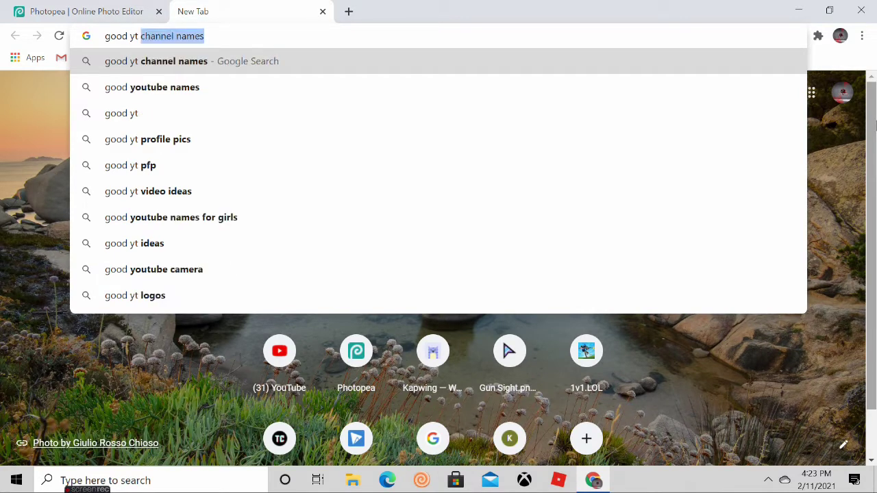
pyautogui.write(' banner')
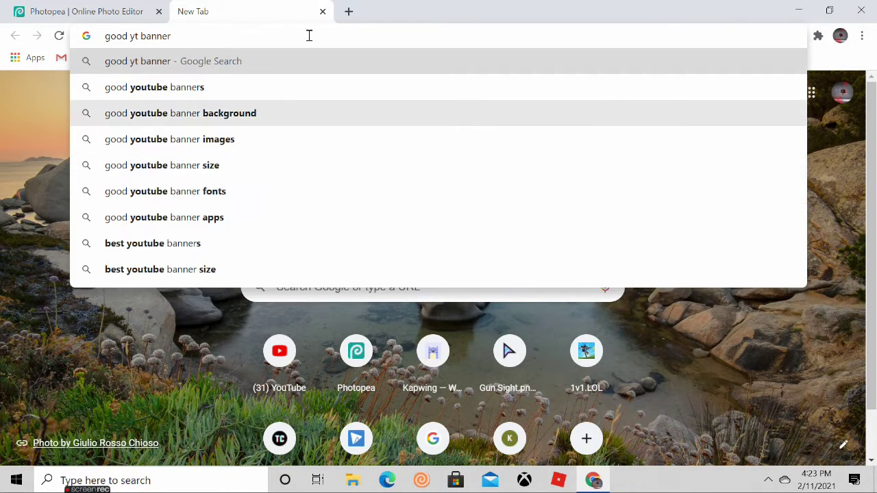
pyautogui.click(270, 116)
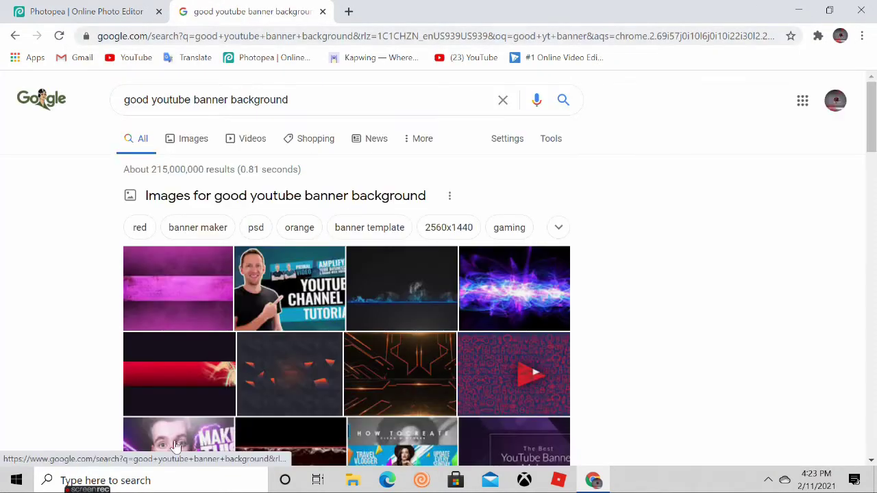
pyautogui.click(192, 139)
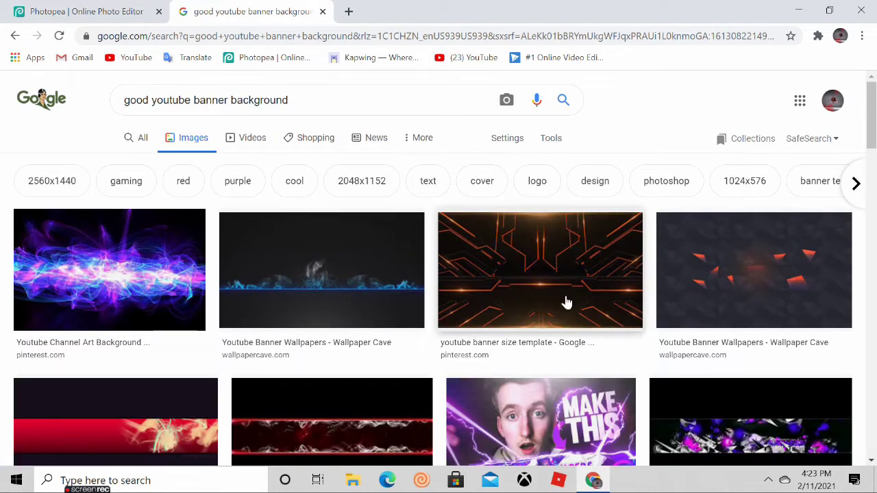
# - Save the dark Wallpaper Cave banner image with blue smoke to Downloads as the JPEG wp5281109
pyautogui.scroll(-5, 336, 277)
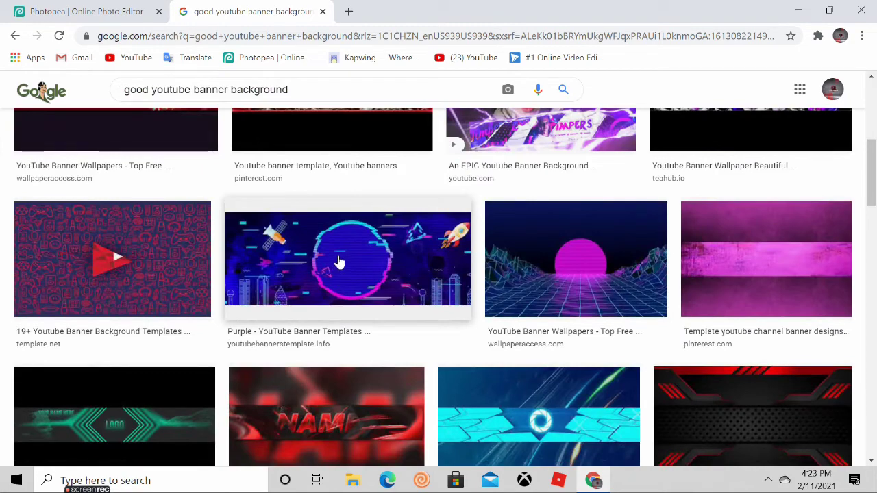
pyautogui.scroll(5, 338, 260)
pyautogui.click(360, 281)
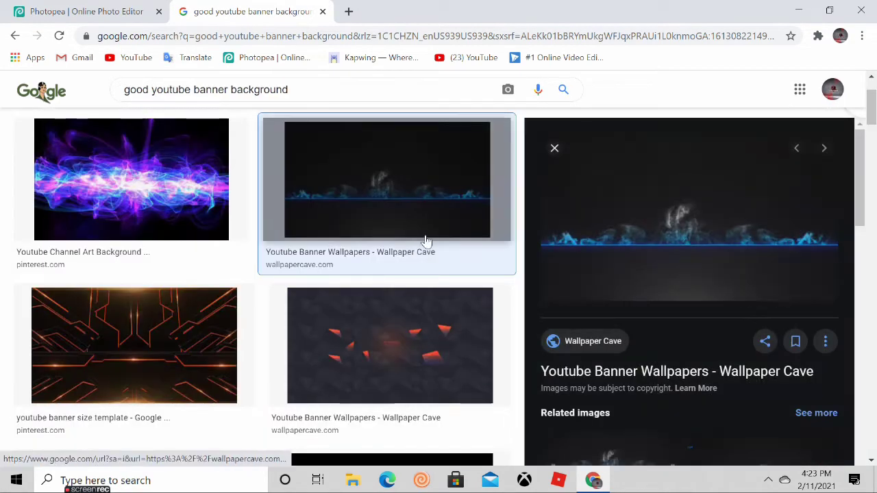
pyautogui.rightClick(640, 239)
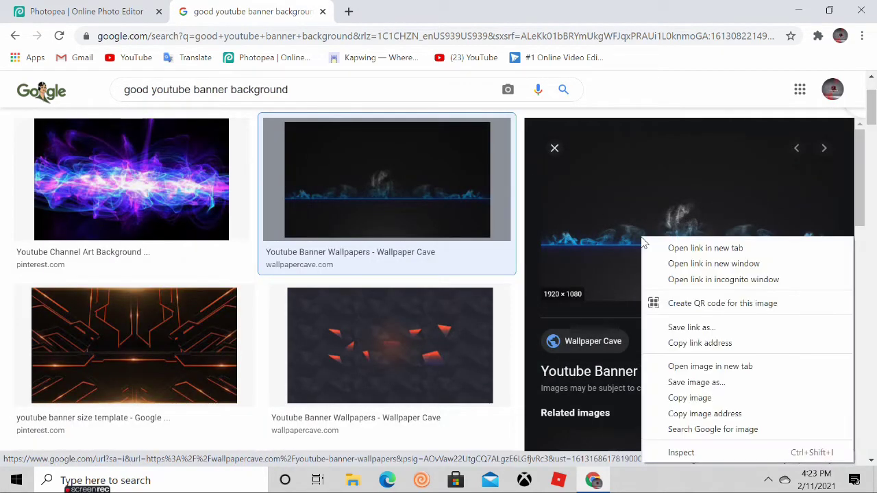
pyautogui.click(696, 383)
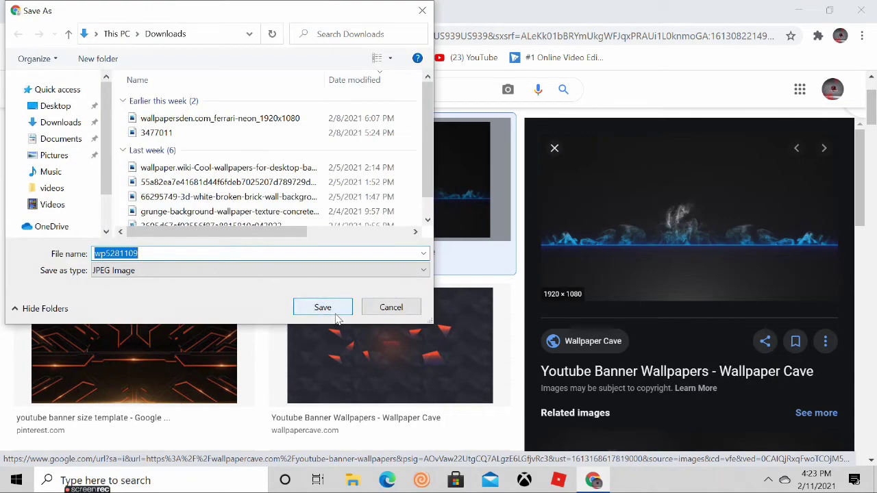
pyautogui.click(322, 308)
# - Return to Photopea and place the wp5281109 image from File Explorer onto the ZSDFG canvas
pyautogui.click(106, 12)
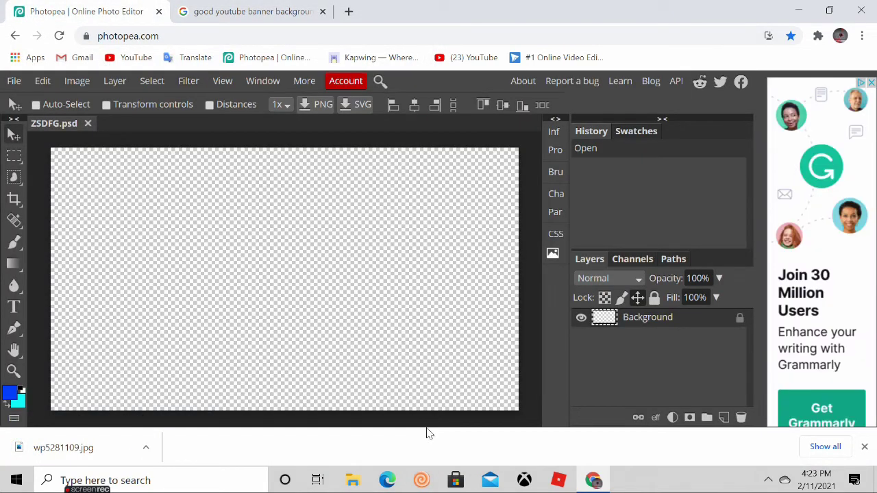
pyautogui.click(350, 482)
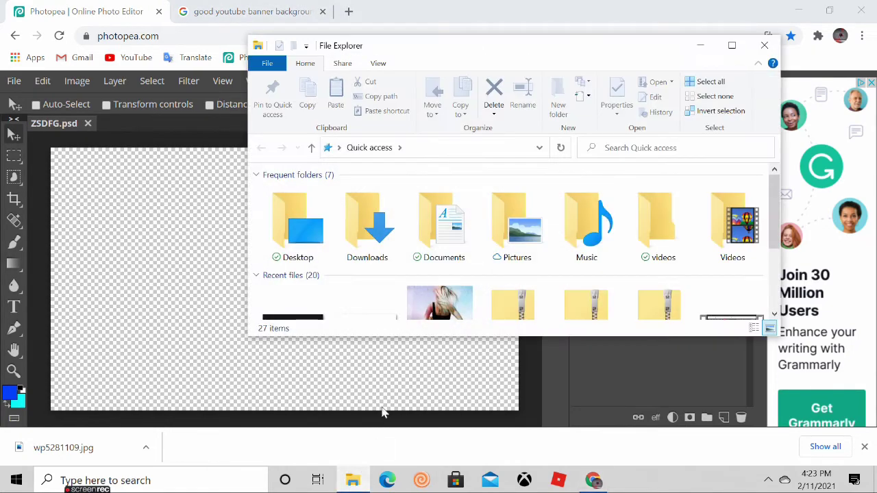
pyautogui.scroll(-5, 432, 299)
pyautogui.scroll(3, 431, 299)
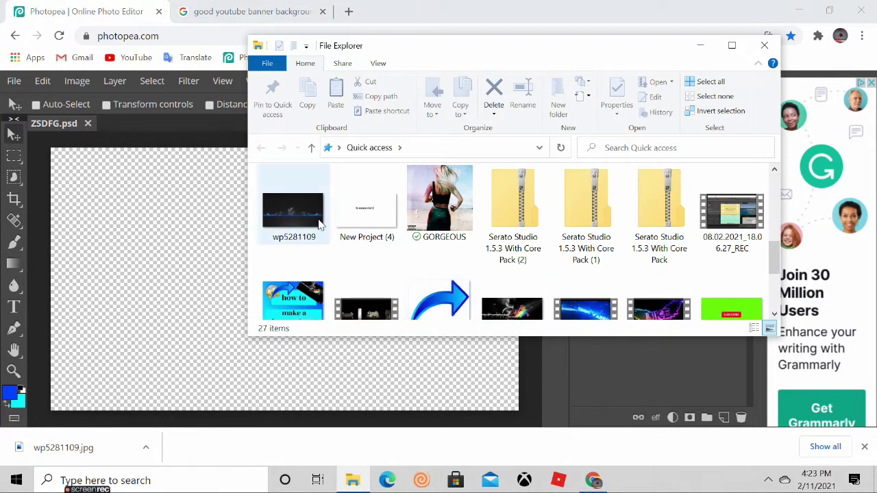
pyautogui.moveTo(491, 47); pyautogui.dragTo(677, 61)
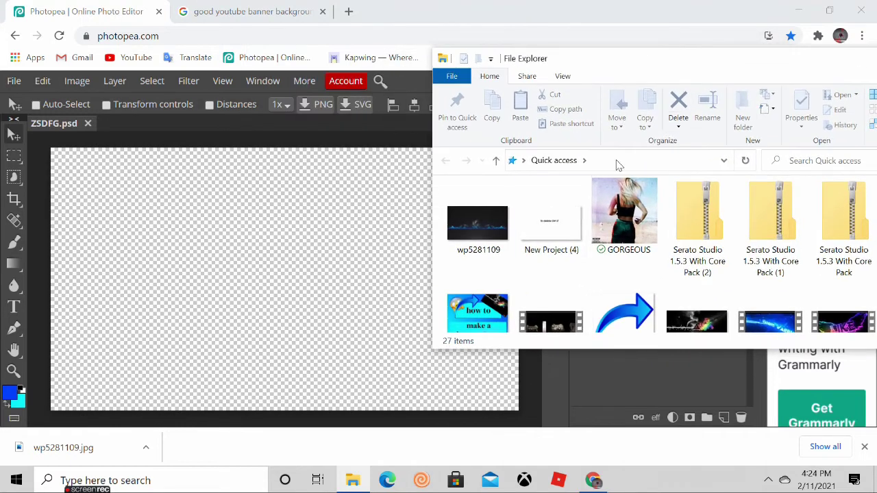
pyautogui.moveTo(508, 241); pyautogui.dragTo(199, 240)
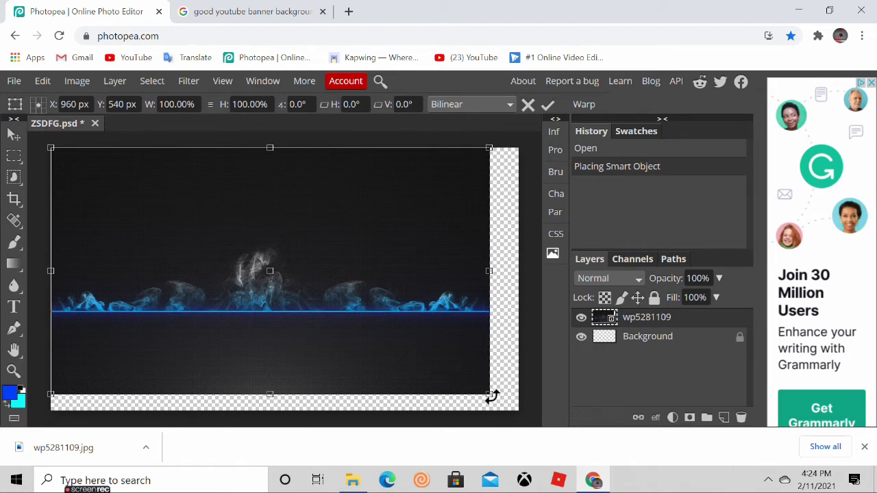
pyautogui.moveTo(486, 394); pyautogui.dragTo(333, 269)
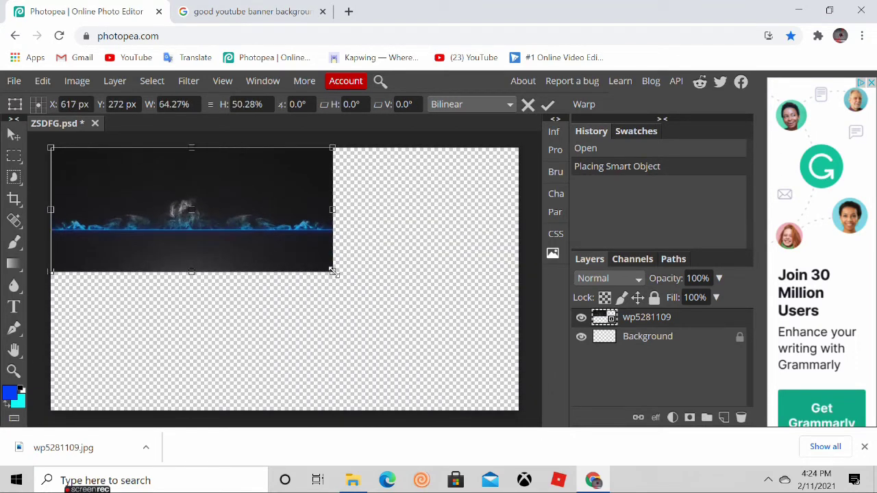
pyautogui.hotkey('ctrl', 'z')
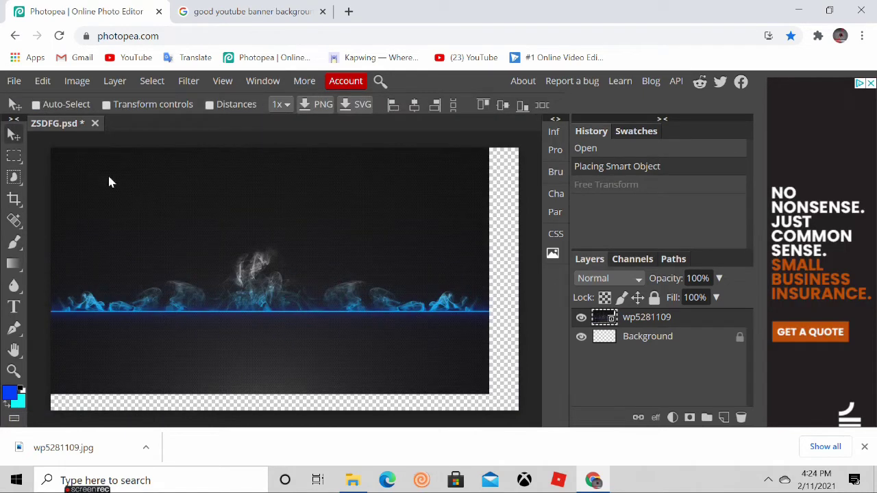
pyautogui.click(43, 81)
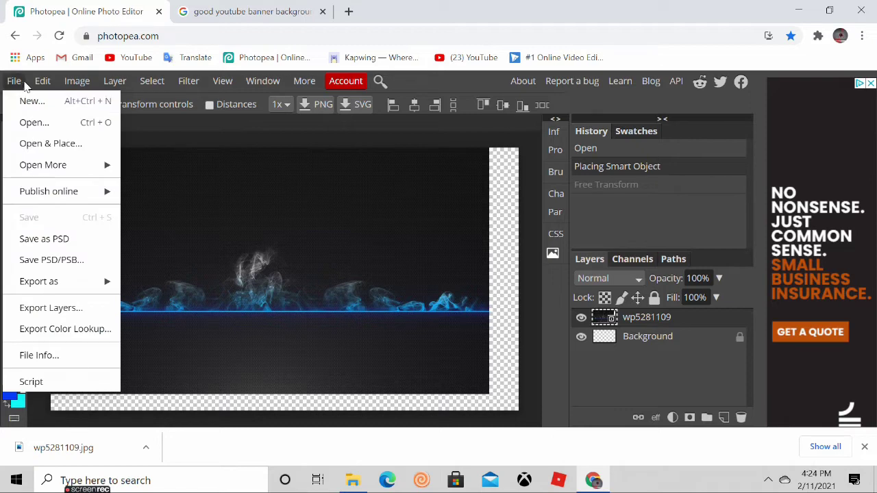
pyautogui.click(43, 81)
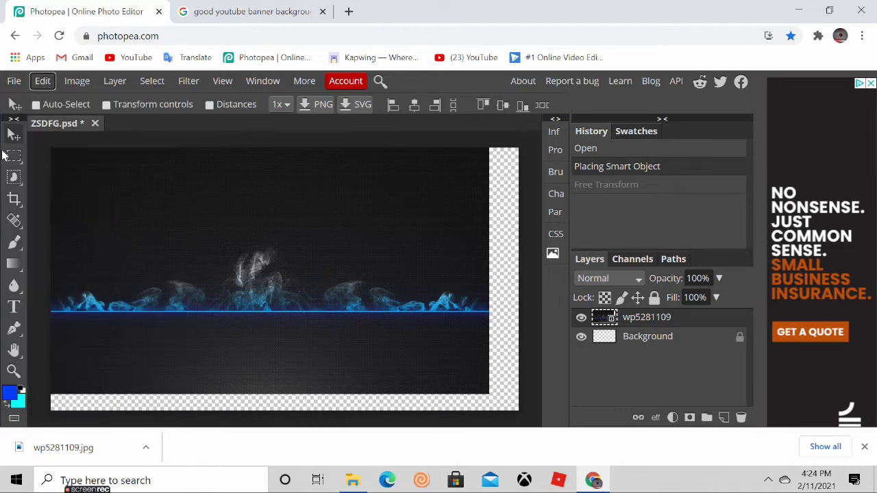
# - Scale the wp5281109 layer with Free Transform to about 106.67% so it fills the whole canvas
pyautogui.click(42, 81)
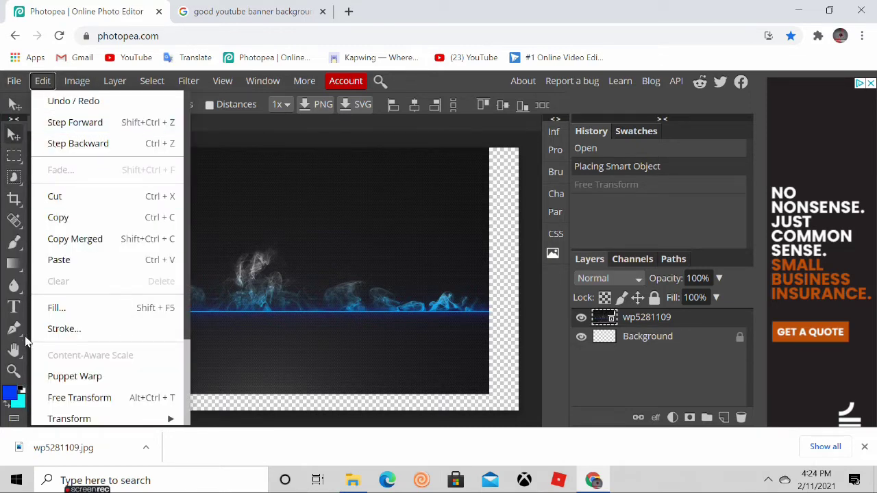
pyautogui.click(66, 398)
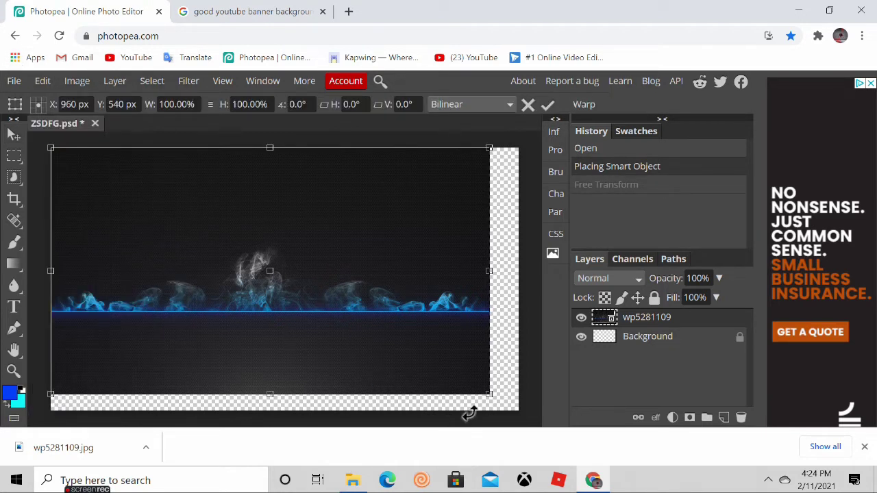
pyautogui.moveTo(488, 394); pyautogui.dragTo(518, 410)
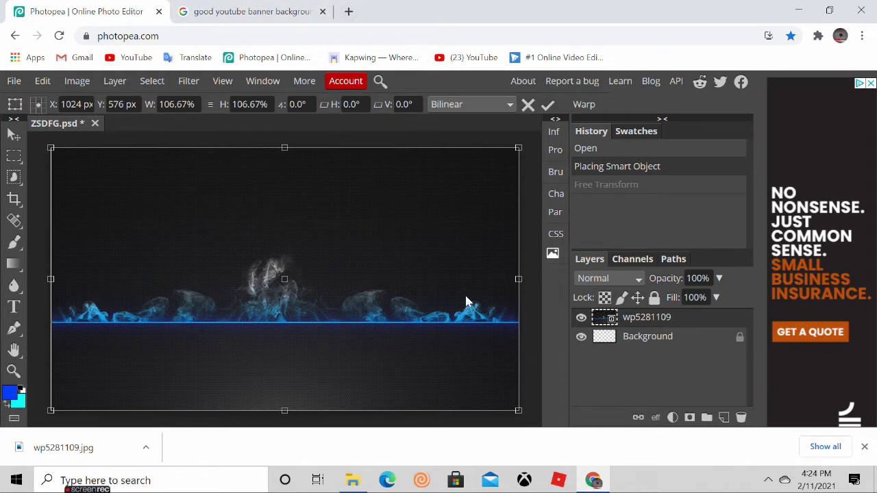
pyautogui.click(271, 9)
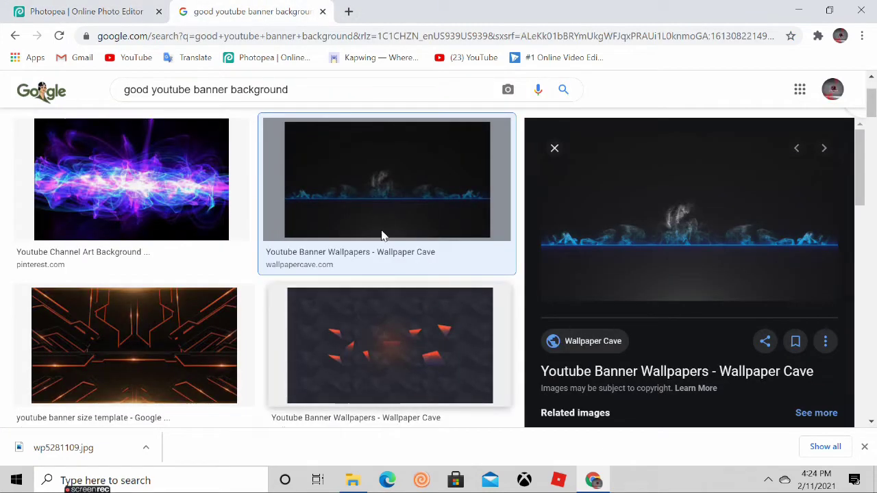
pyautogui.click(87, 11)
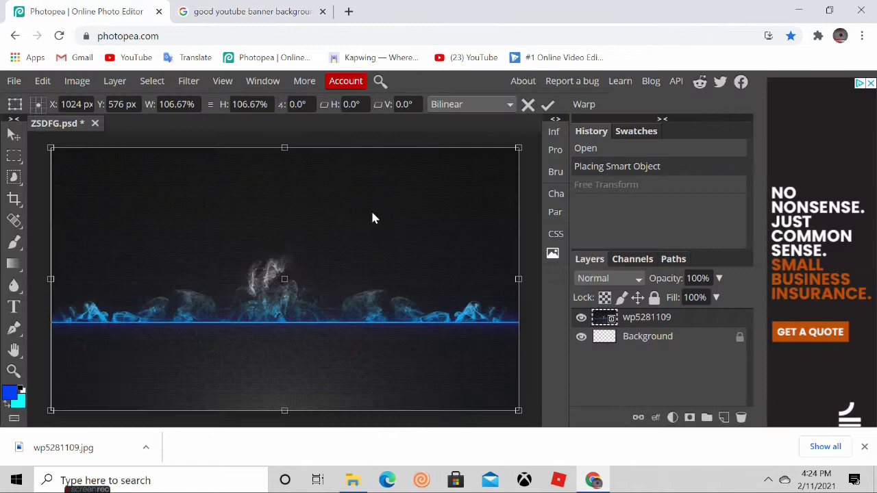
# - Place the red Subscribe image "unnamed" from File Explorer and scale it to about 35% in the banner's bottom-right corner
pyautogui.click(353, 481)
pyautogui.scroll(-3, 611, 259)
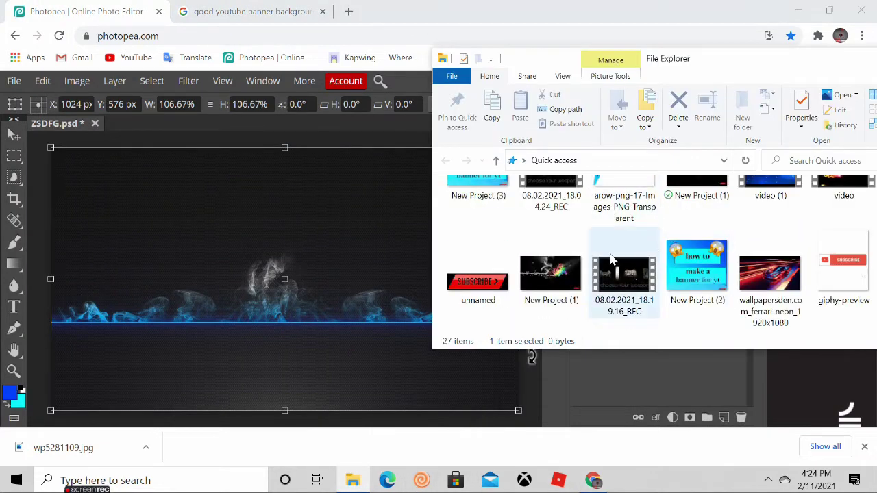
pyautogui.moveTo(486, 288); pyautogui.dragTo(254, 285)
pyautogui.moveTo(120, 174); pyautogui.dragTo(349, 343)
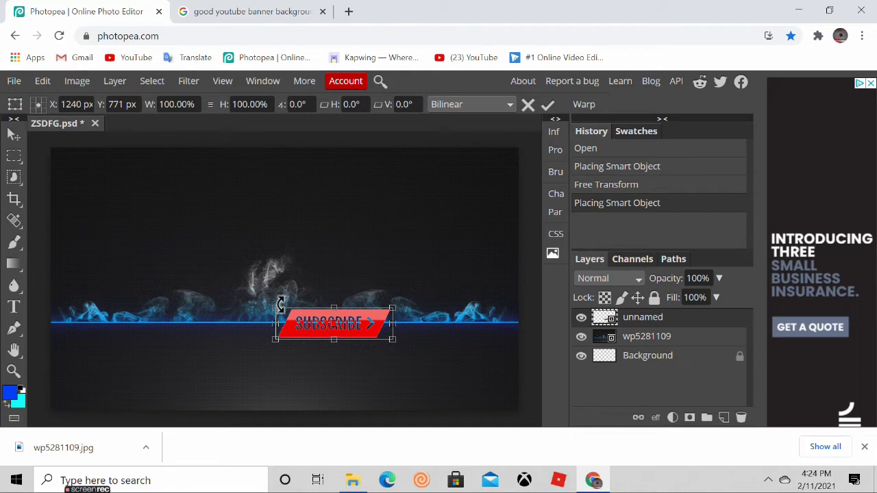
pyautogui.moveTo(276, 309); pyautogui.dragTo(506, 404)
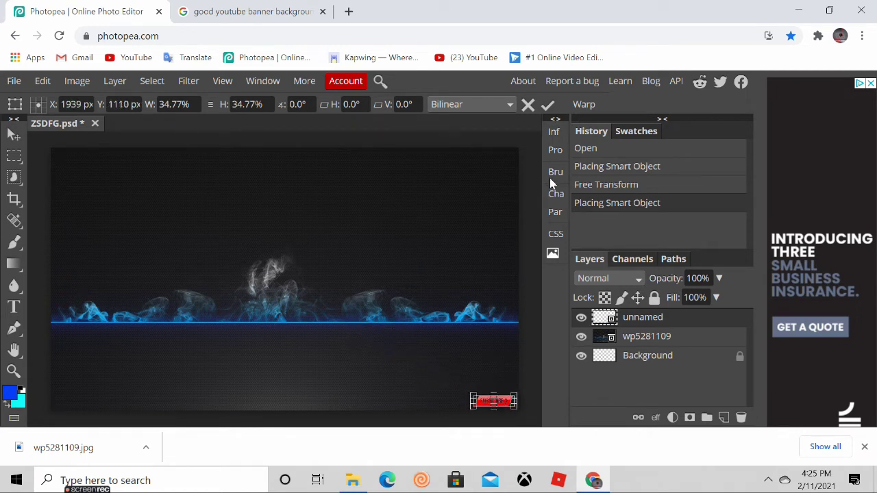
pyautogui.click(548, 105)
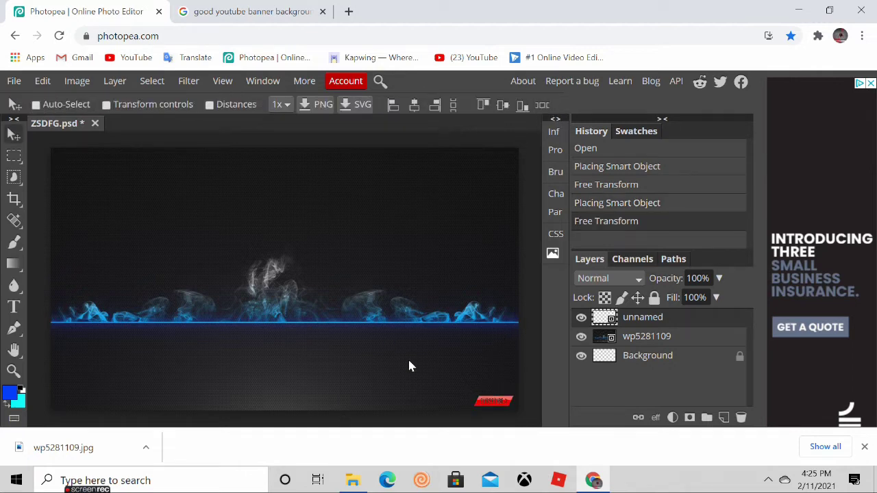
# - Look through the Quick access folders and recent files in File Explorer for another banner graphic
pyautogui.click(309, 12)
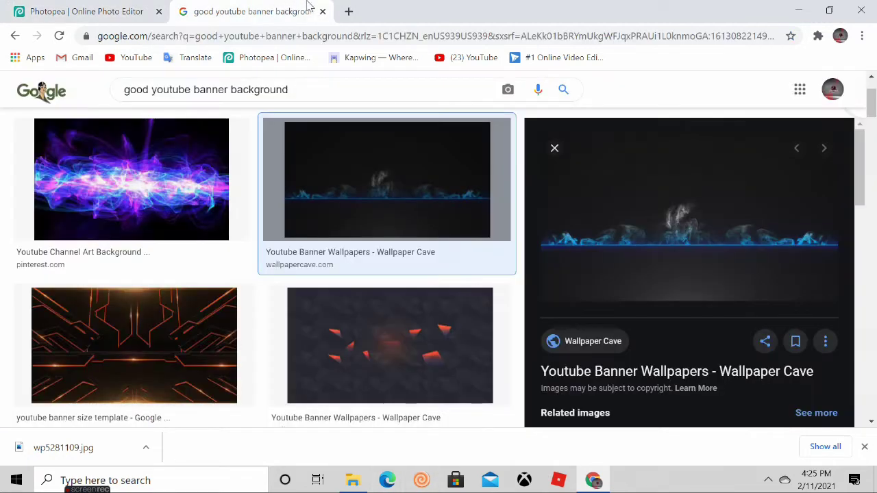
pyautogui.click(6, 9)
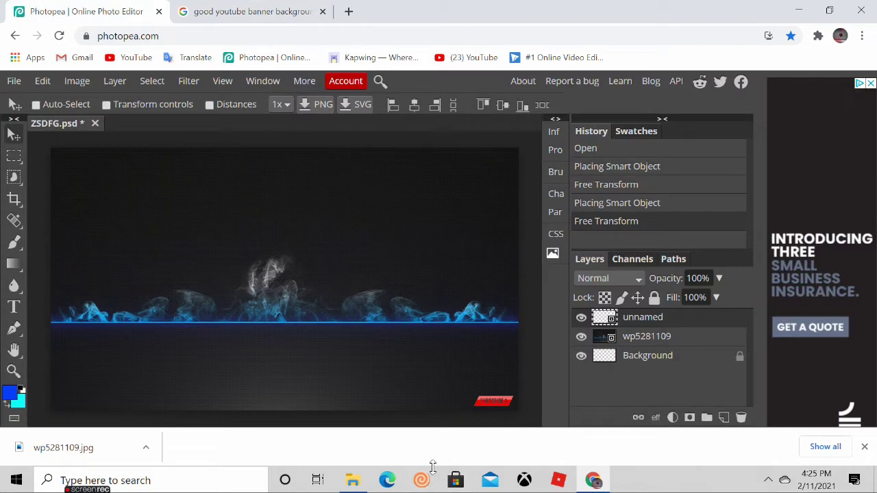
pyautogui.click(352, 480)
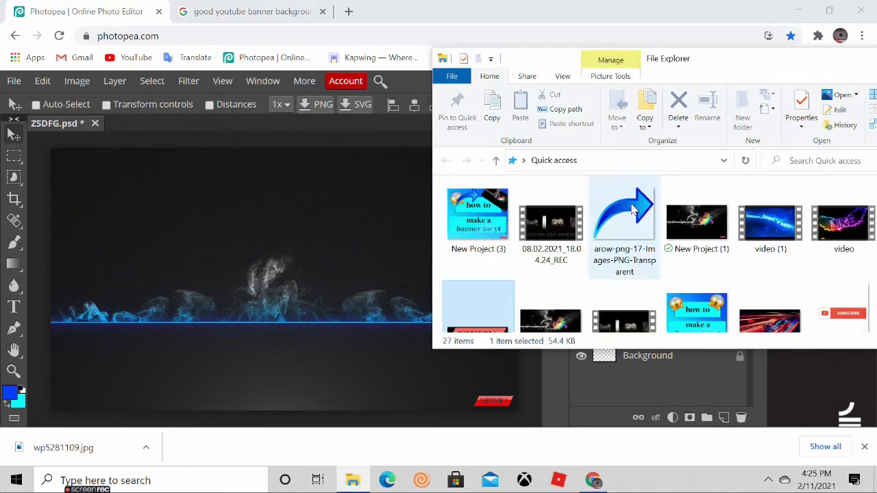
pyautogui.scroll(3, 634, 213)
pyautogui.scroll(5, 631, 240)
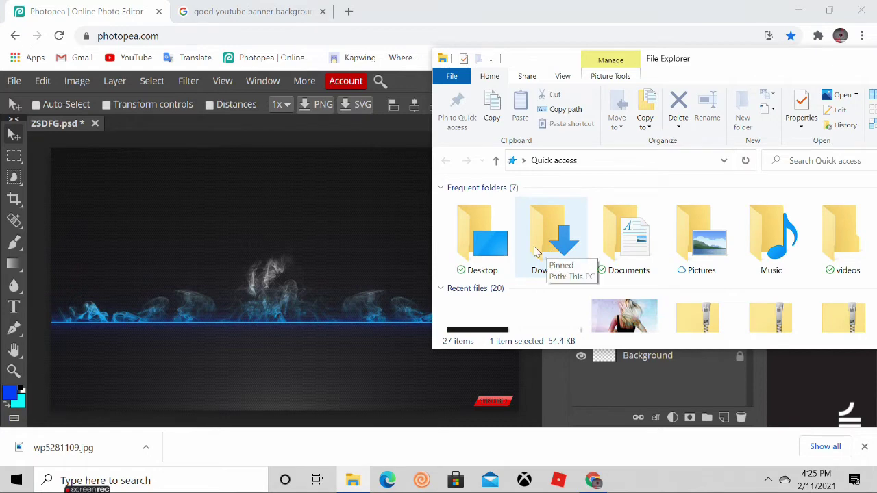
pyautogui.scroll(5, 699, 212)
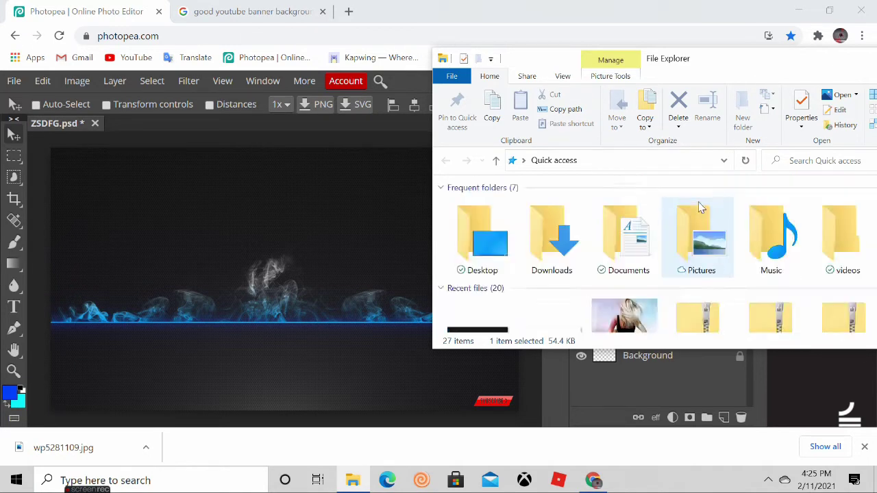
pyautogui.click(242, 132)
# - Return to the Google Images results and replace the search with "free fire yt logo"
pyautogui.click(226, 11)
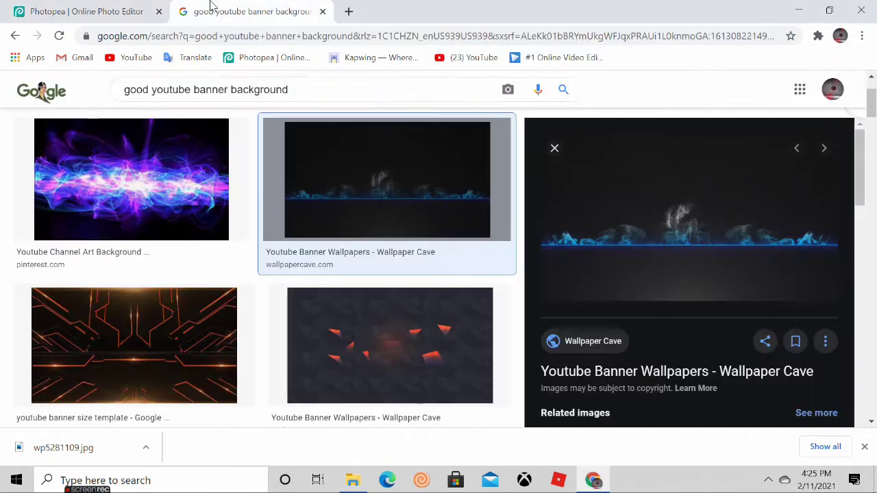
pyautogui.click(308, 92)
pyautogui.moveTo(308, 92); pyautogui.dragTo(3, 94)
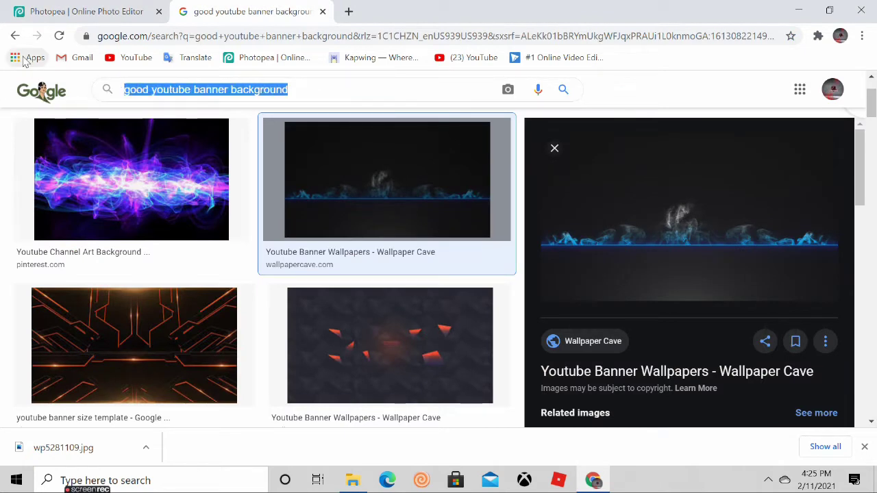
pyautogui.press('BackSpace')
pyautogui.write('free')
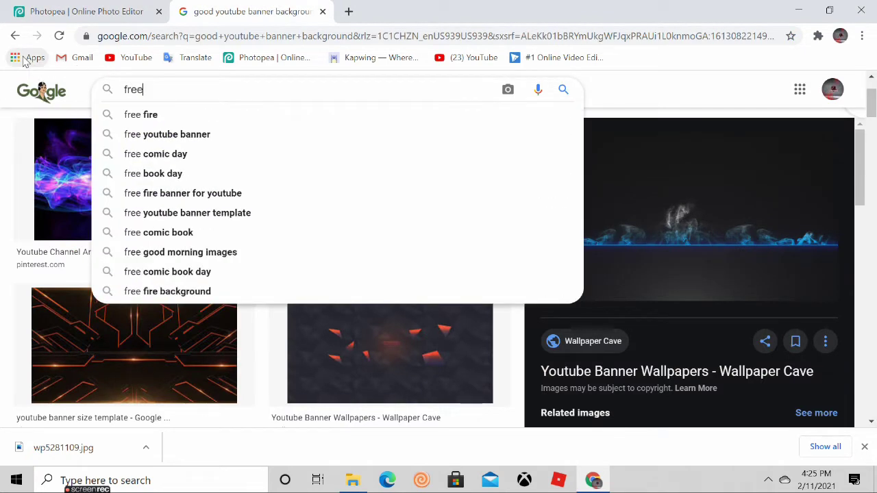
pyautogui.write(' yt b')
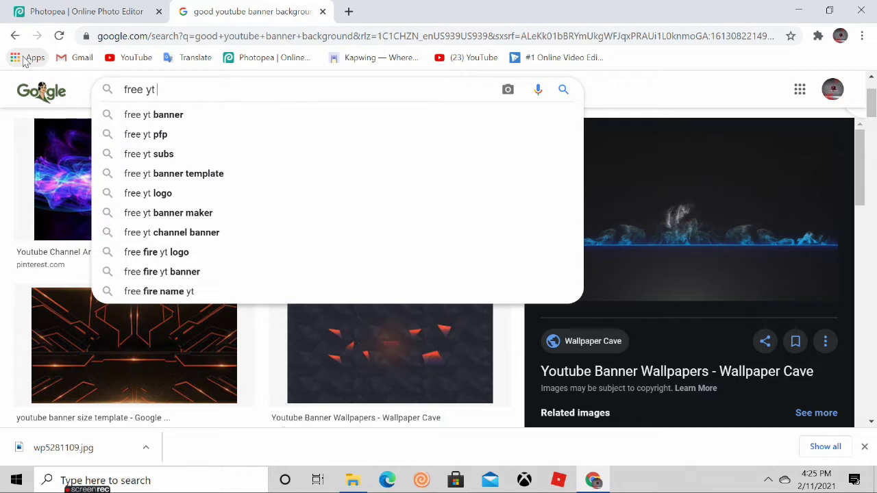
pyautogui.press('BackSpace')
pyautogui.write('logo')
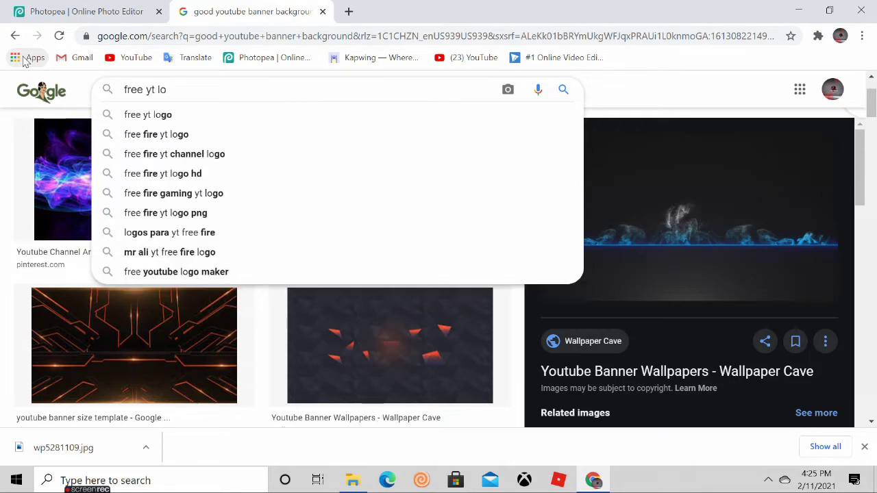
pyautogui.click(210, 133)
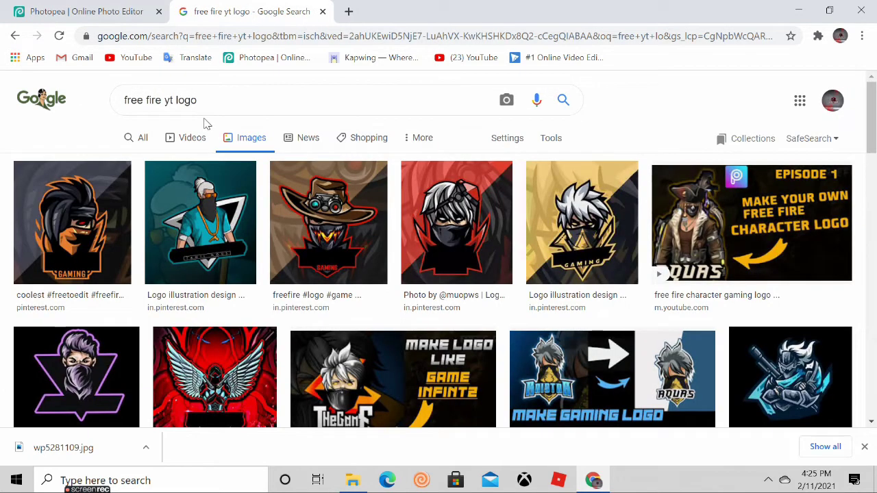
# - Filter the logo image results by colour to Transparent
pyautogui.click(552, 139)
pyautogui.click(164, 164)
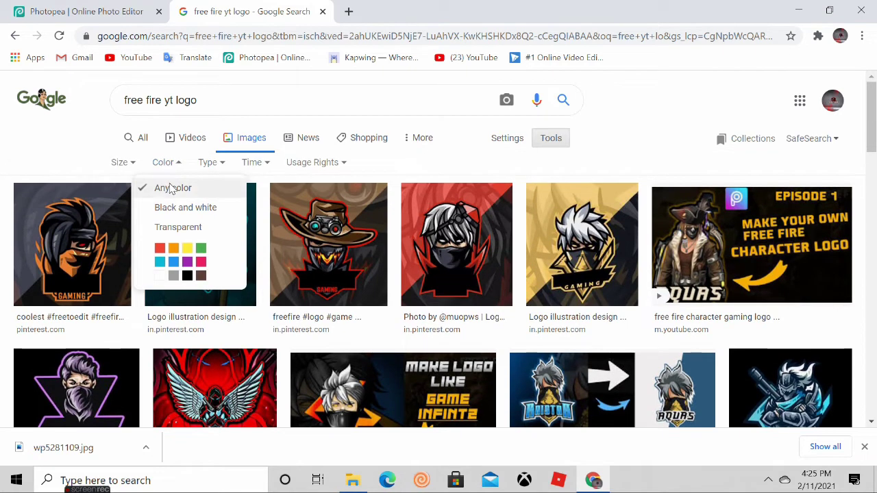
pyautogui.click(173, 229)
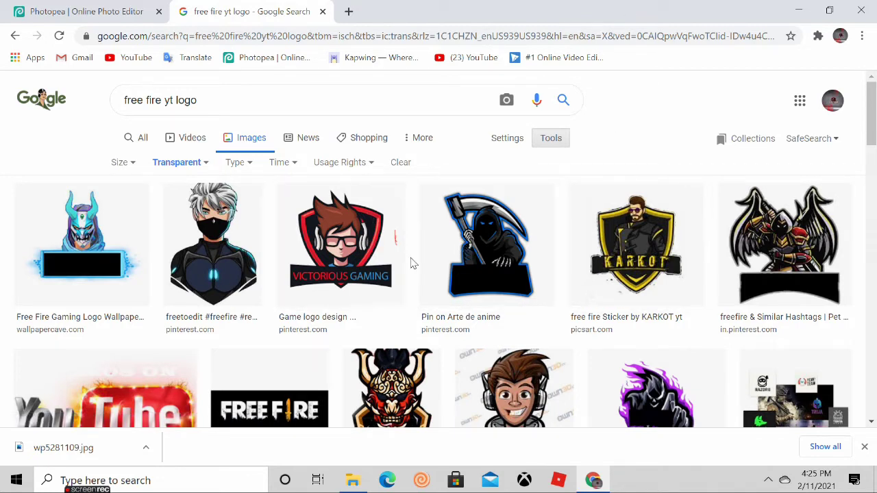
# - Preview the silver-haired masked character from Pinterest and compare it with its related images and the other logo results
pyautogui.click(231, 230)
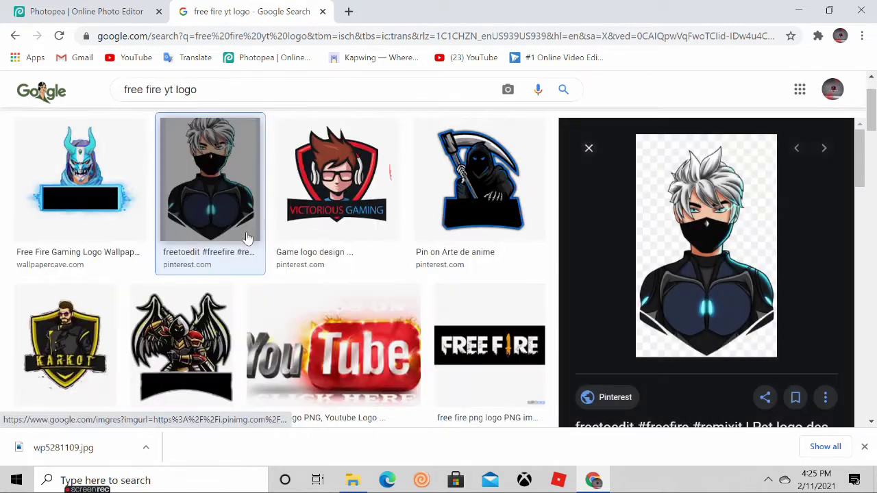
pyautogui.rightClick(727, 287)
pyautogui.click(590, 300)
pyautogui.scroll(-10, 591, 299)
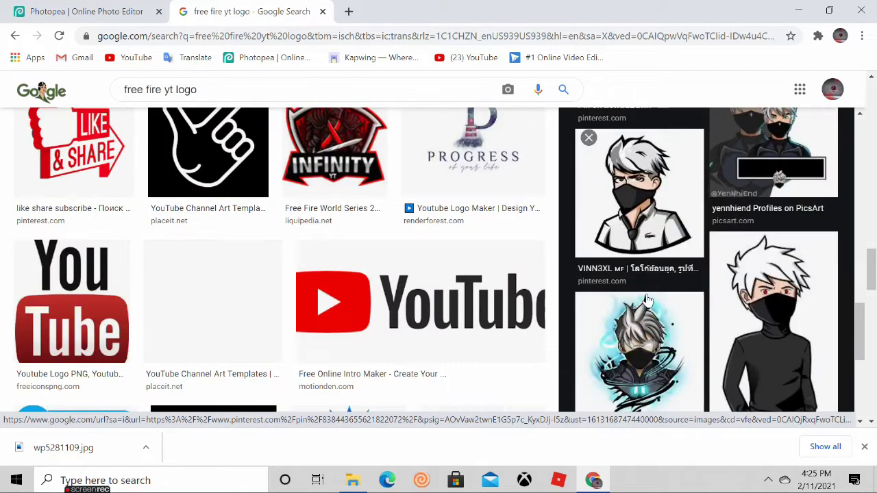
pyautogui.scroll(5, 364, 260)
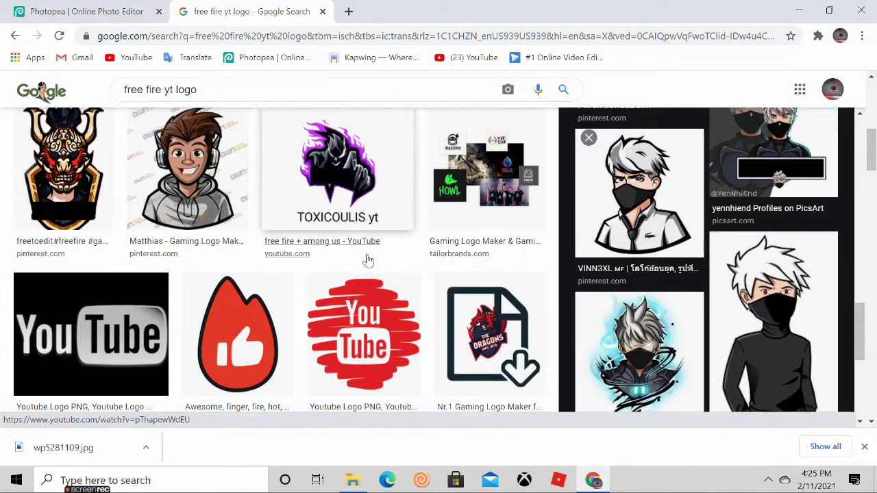
pyautogui.click(642, 331)
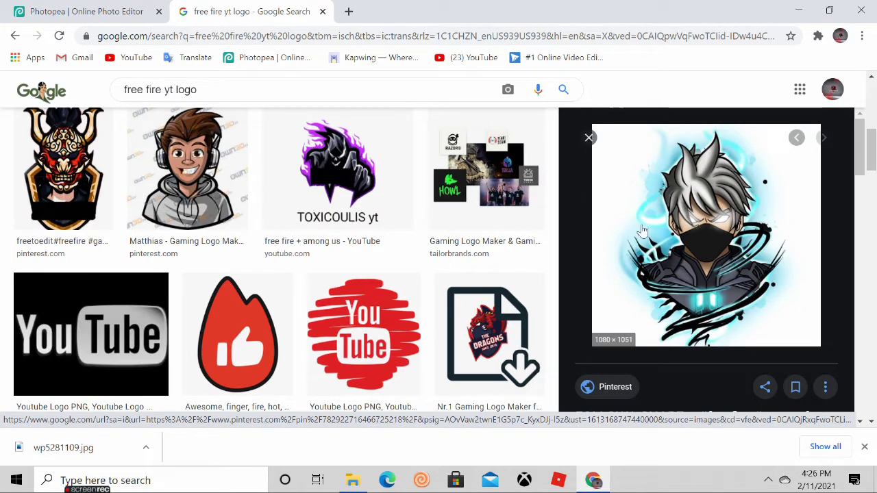
pyautogui.scroll(-5, 689, 223)
pyautogui.scroll(3, 692, 206)
pyautogui.scroll(3, 691, 208)
pyautogui.scroll(5, 226, 164)
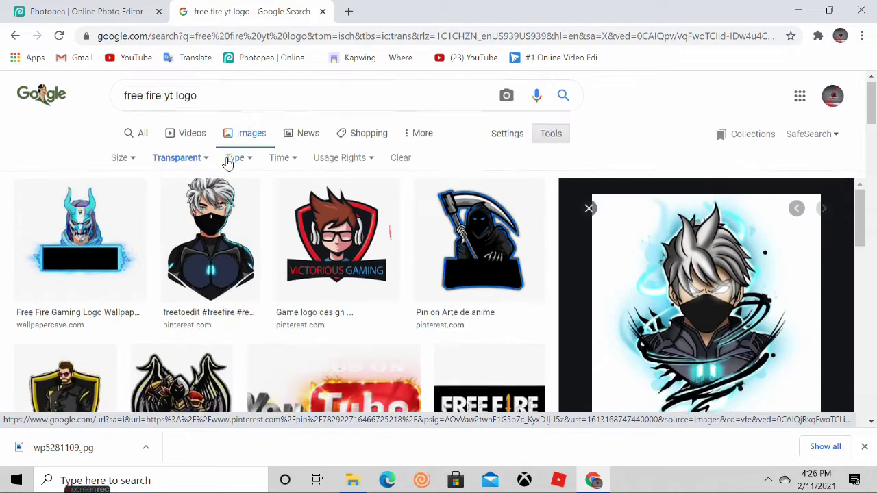
pyautogui.scroll(-1, 206, 233)
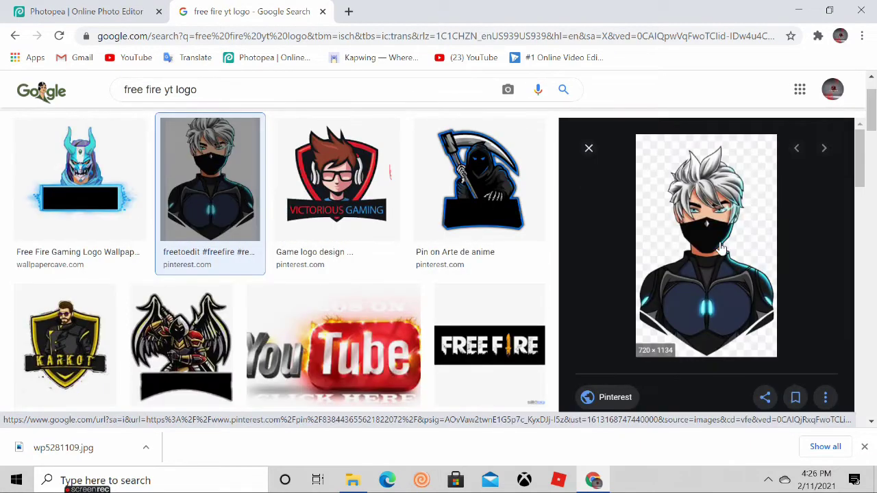
pyautogui.scroll(-5, 719, 247)
pyautogui.scroll(4, 719, 247)
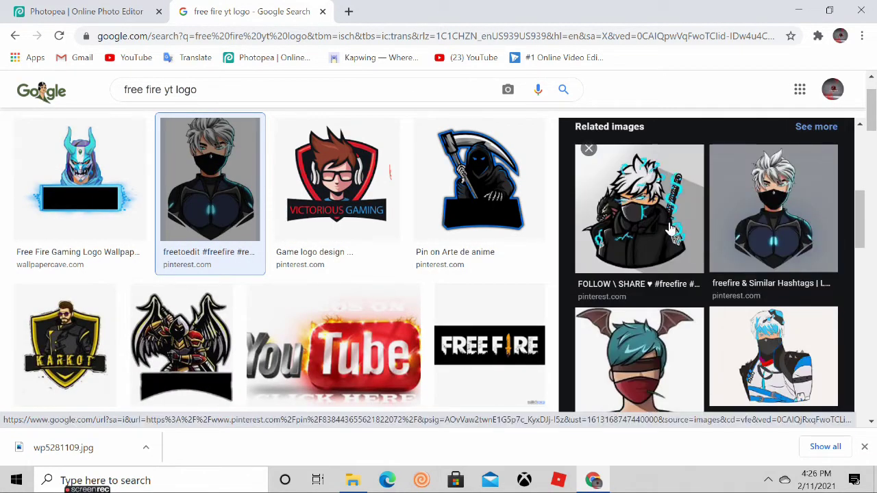
pyautogui.scroll(-5, 671, 229)
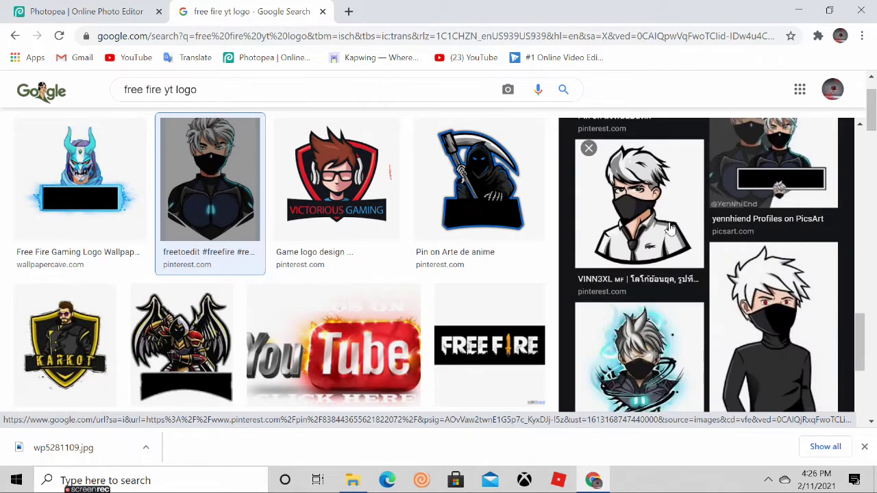
pyautogui.scroll(-3, 670, 228)
pyautogui.scroll(8, 667, 227)
# - Save the silver-haired masked character with the transparent background as the PNG e8391e16e6034f0b2ea29c47bdbc21e0
pyautogui.rightClick(715, 244)
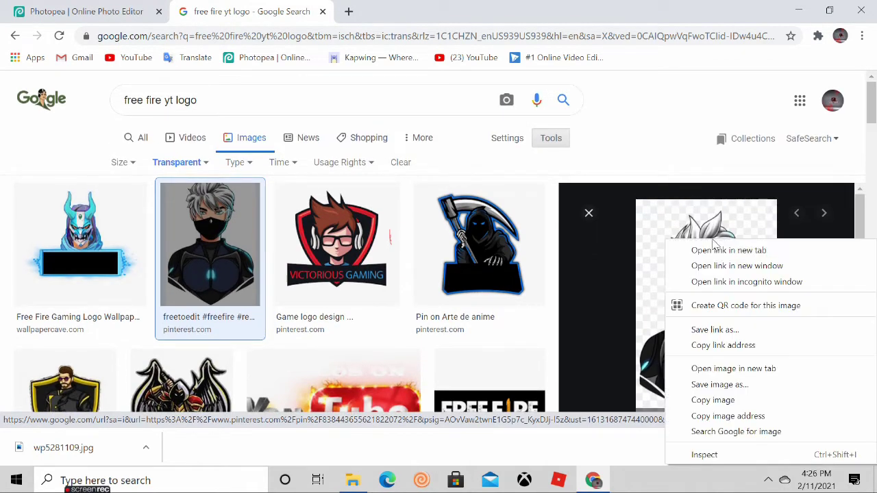
pyautogui.click(716, 385)
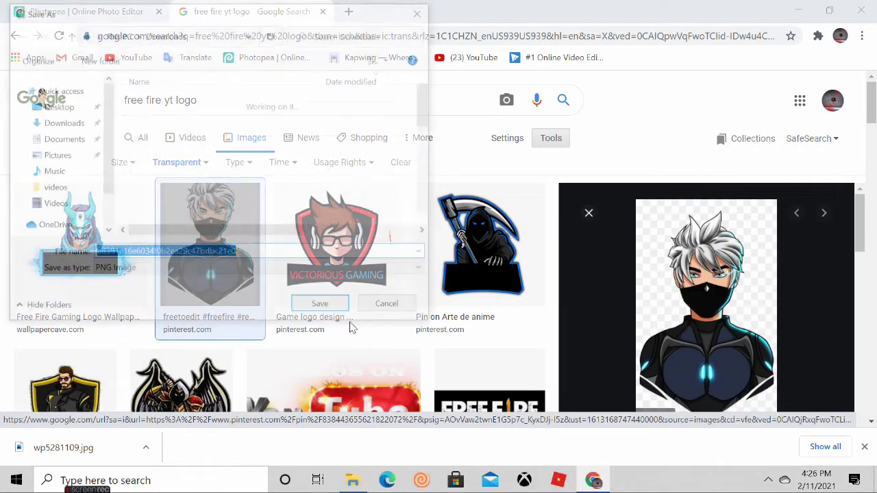
pyautogui.click(335, 307)
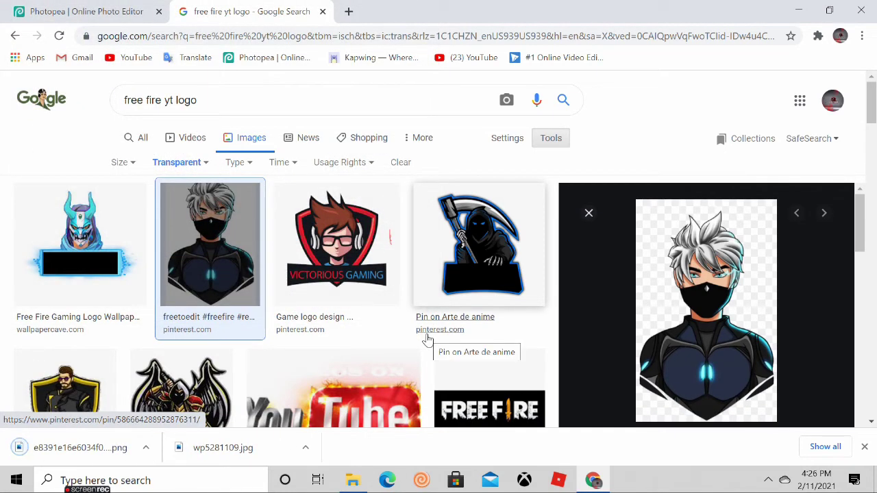
# - Return to Photopea and place the e8391e16e6034f0b2ea29c47bdbc21e0 image from File Explorer onto the ZSDFG canvas
pyautogui.click(13, 11)
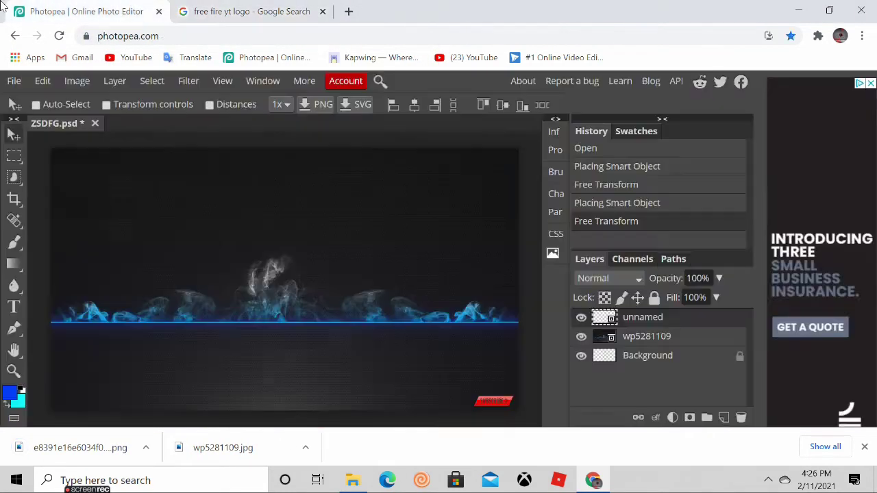
pyautogui.click(353, 482)
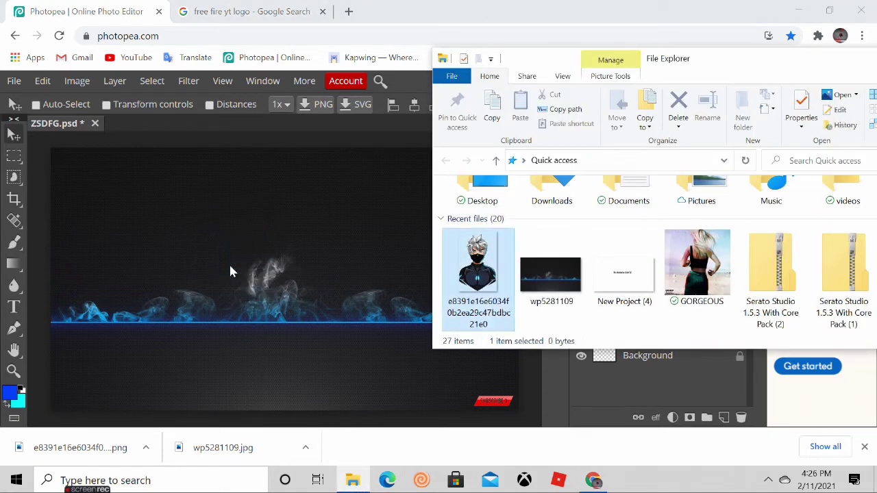
pyautogui.moveTo(231, 272); pyautogui.dragTo(232, 273)
# - Scale the masked character to about 41.11%, move it to about X 1002 px, Y 511 px on the blue line, and apply the transform
pyautogui.moveTo(145, 327); pyautogui.dragTo(336, 356)
pyautogui.moveTo(373, 411); pyautogui.dragTo(276, 258)
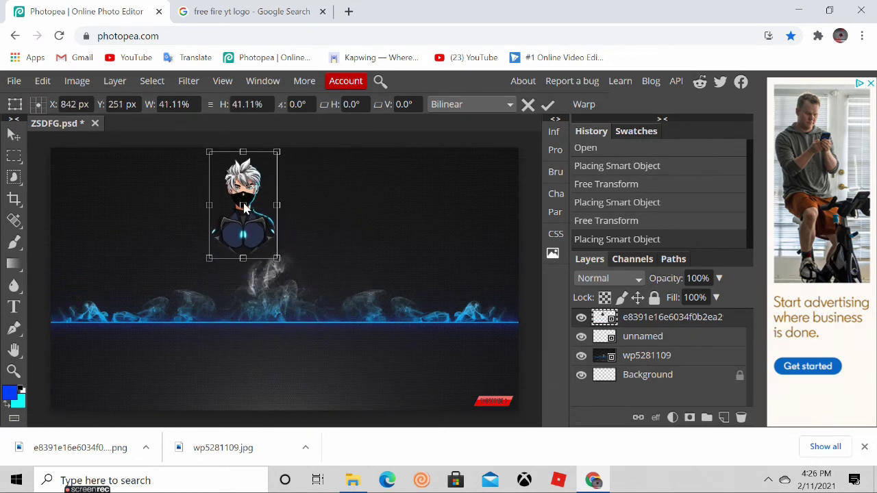
pyautogui.moveTo(248, 231); pyautogui.dragTo(298, 298)
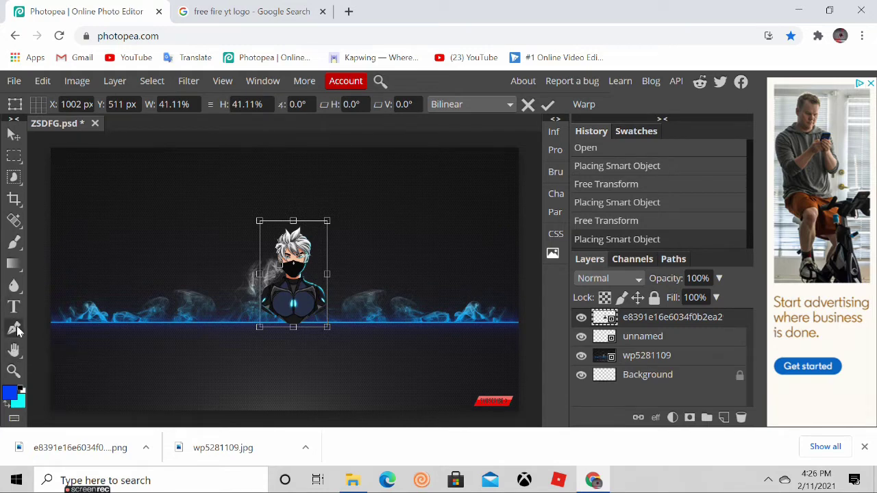
pyautogui.rightClick(13, 267)
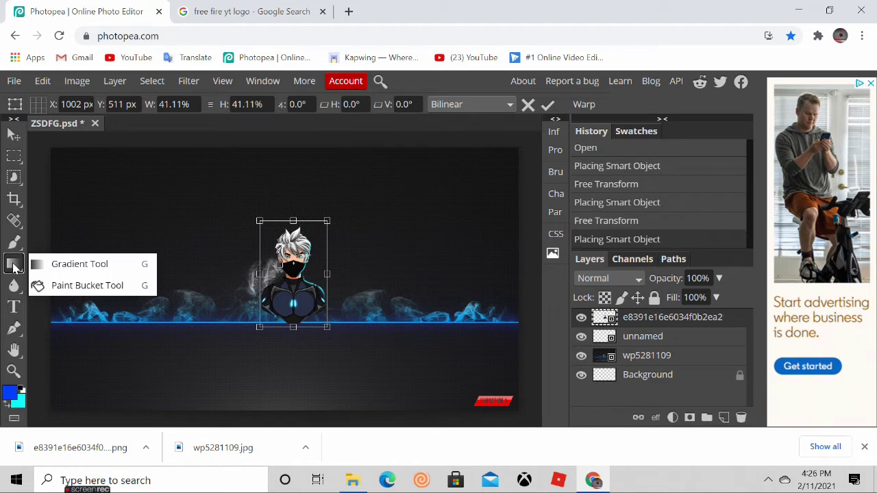
pyautogui.click(15, 264)
pyautogui.click(107, 189)
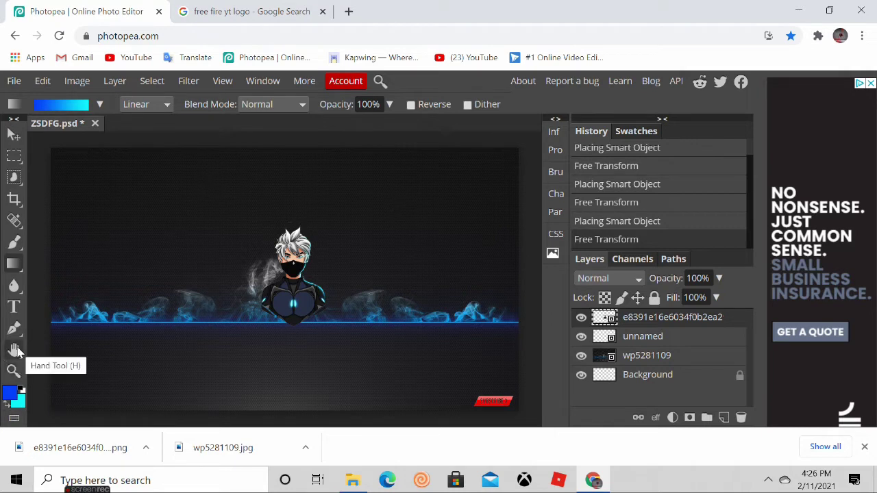
# - Draw a tall red ellipse shape over the masked character and a very thin ellipse inside it
pyautogui.click(18, 334)
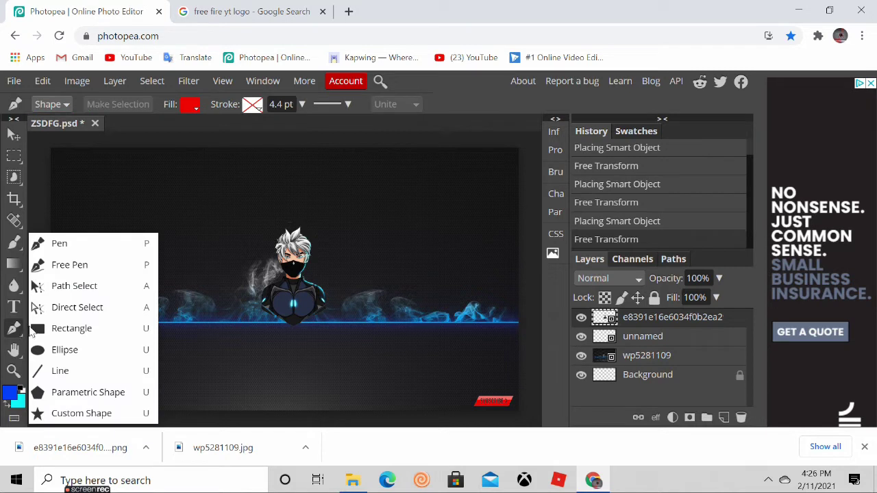
pyautogui.click(64, 351)
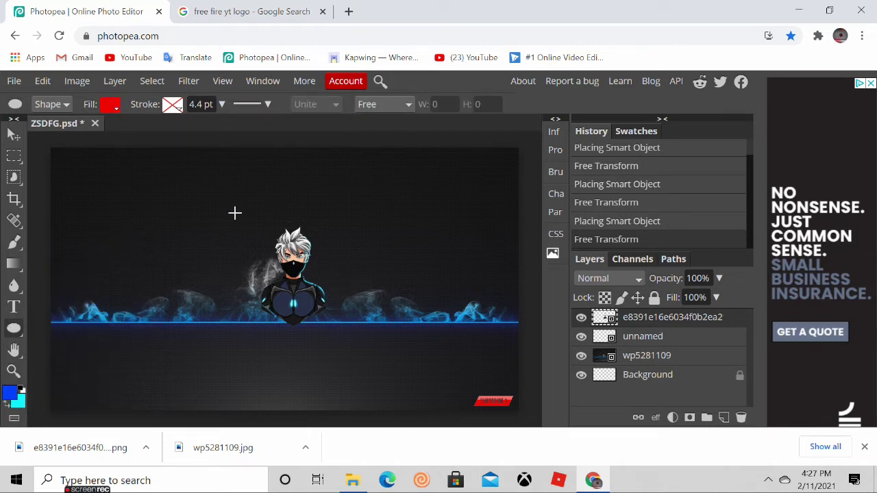
pyautogui.moveTo(235, 217); pyautogui.dragTo(364, 459)
pyautogui.moveTo(311, 323); pyautogui.dragTo(311, 249)
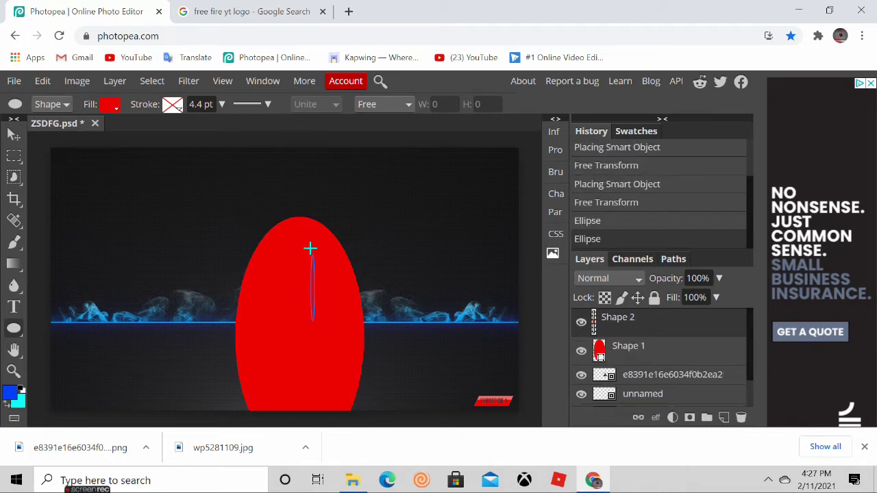
# - Add a 100 x 100 ellipse beside the tall red ellipse and draw several more red ellipses across the canvas
pyautogui.click(197, 199)
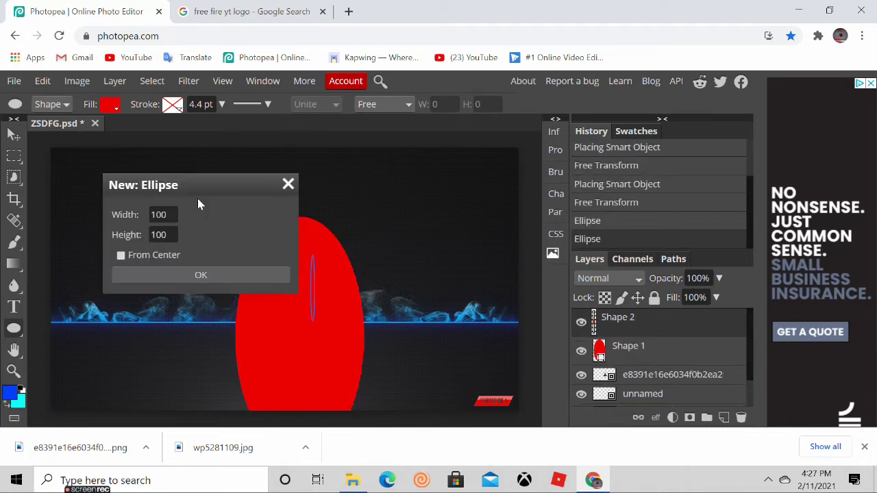
pyautogui.click(178, 274)
pyautogui.click(176, 244)
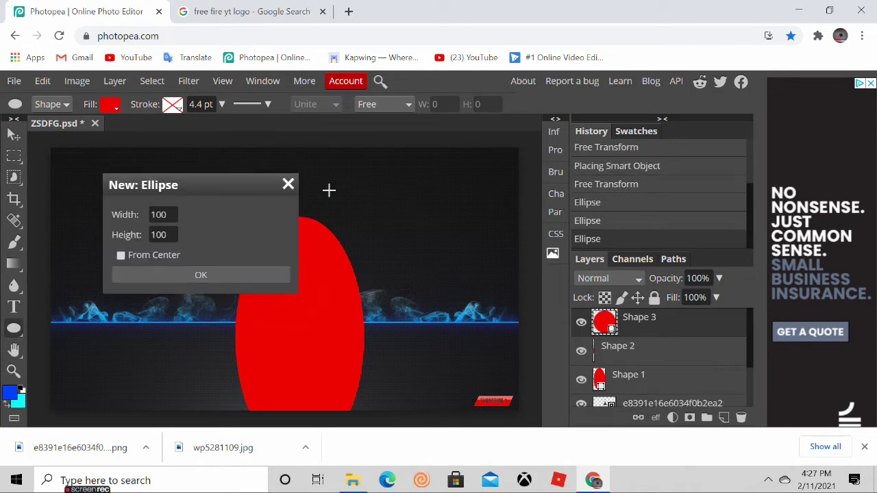
pyautogui.click(288, 185)
pyautogui.moveTo(215, 221); pyautogui.dragTo(327, 342)
pyautogui.moveTo(296, 300); pyautogui.dragTo(196, 262)
pyautogui.moveTo(91, 308); pyautogui.dragTo(122, 246)
# - Undo all the red ellipses drawn on the banner
pyautogui.hotkey('ctrl', 'z')
pyautogui.hotkey('ctrl', 'z')
pyautogui.hotkey('ctrl', 'z')
pyautogui.hotkey('ctrl', 'z')
pyautogui.hotkey('ctrl', 'z')
pyautogui.hotkey('ctrl', 'z')
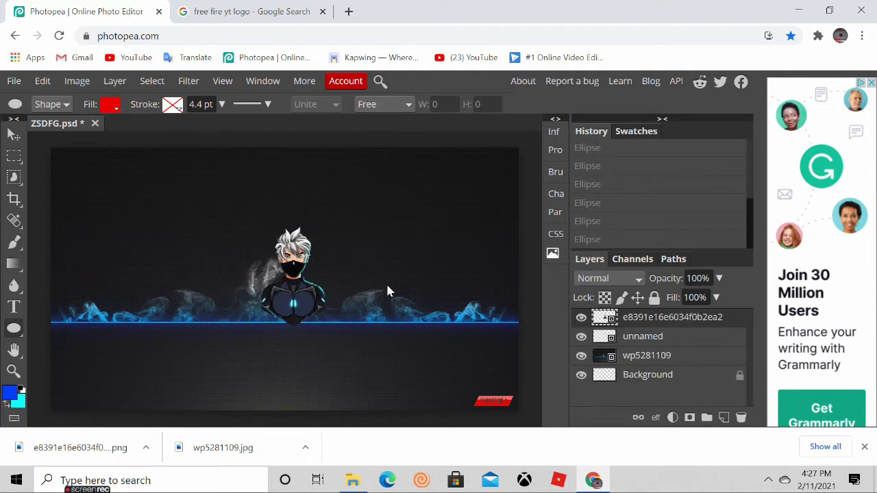
# - Try a large red ellipse beside the masked character with its fill removed, and undo it together with the tiny stray ellipse
pyautogui.moveTo(132, 183); pyautogui.dragTo(255, 322)
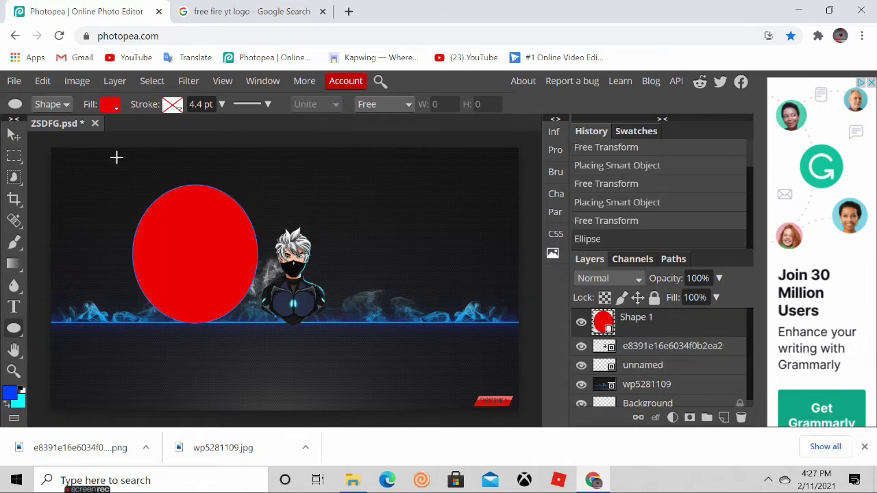
pyautogui.click(111, 106)
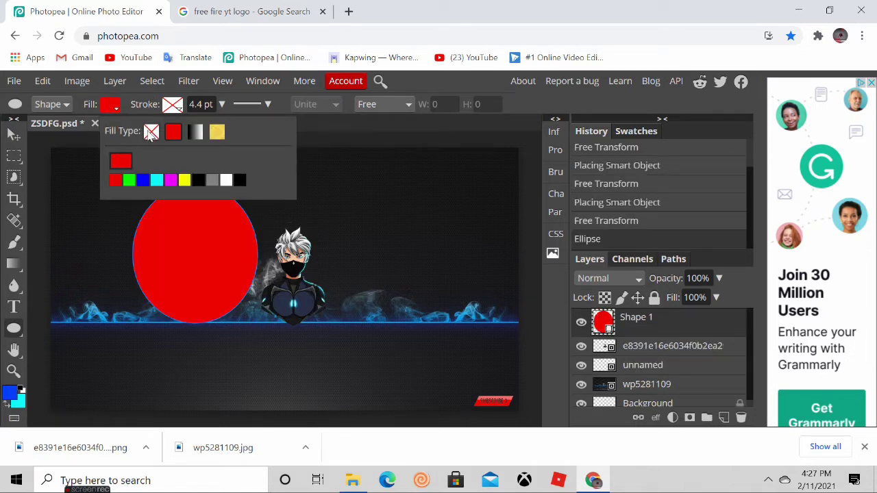
pyautogui.click(151, 135)
pyautogui.moveTo(173, 263)
pyautogui.mouseDown()
pyautogui.moveTo(180, 282)
pyautogui.moveTo(169, 250)
pyautogui.moveTo(164, 267)
pyautogui.mouseUp()
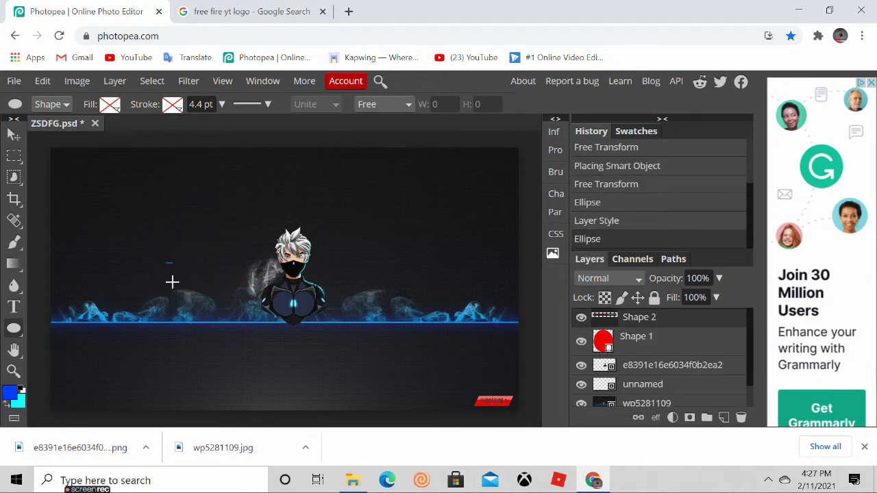
pyautogui.hotkey('ctrl', 'z')
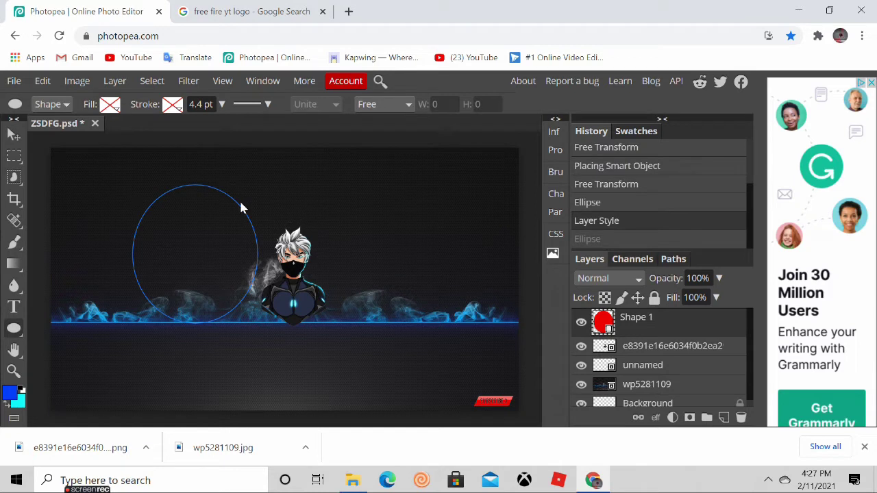
pyautogui.hotkey('ctrl', 'z')
pyautogui.hotkey('ctrl', 'z')
# - Draw a large unfilled ellipse beside the masked character with a linear gradient stroke at 60°, scale 186%, offset X 64% and Y 62%
pyautogui.moveTo(120, 182); pyautogui.dragTo(241, 311)
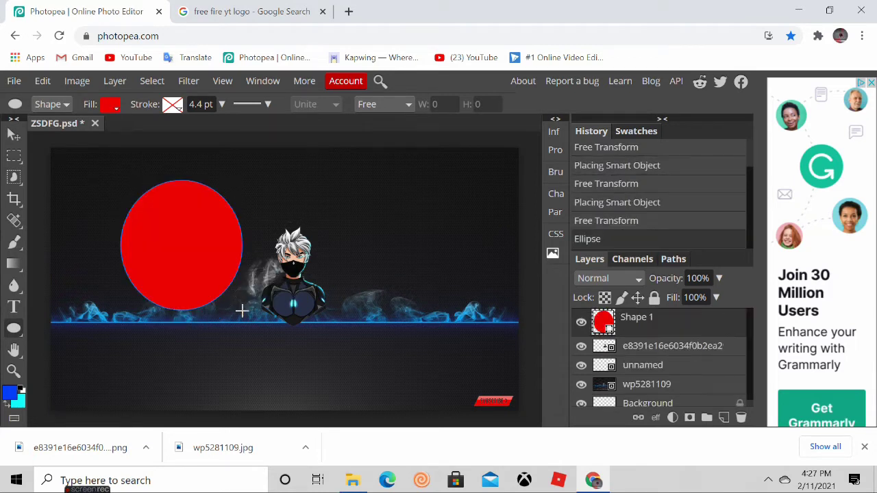
pyautogui.click(111, 105)
pyautogui.click(150, 132)
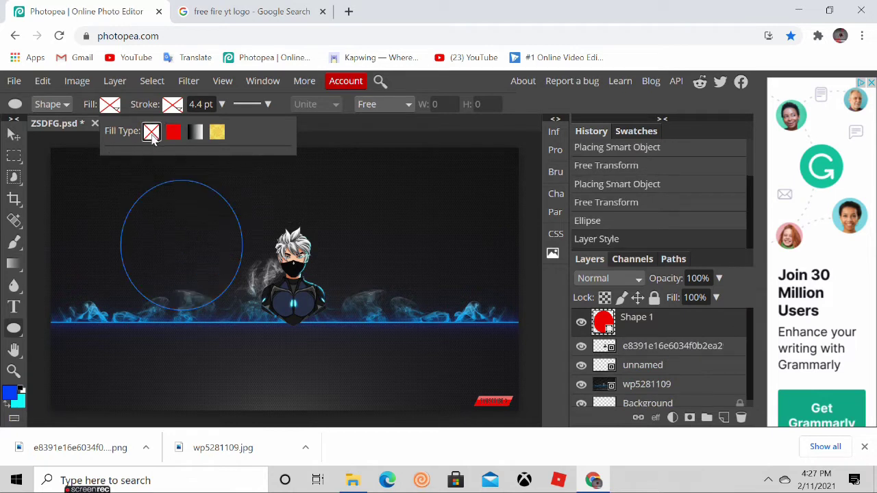
pyautogui.click(175, 108)
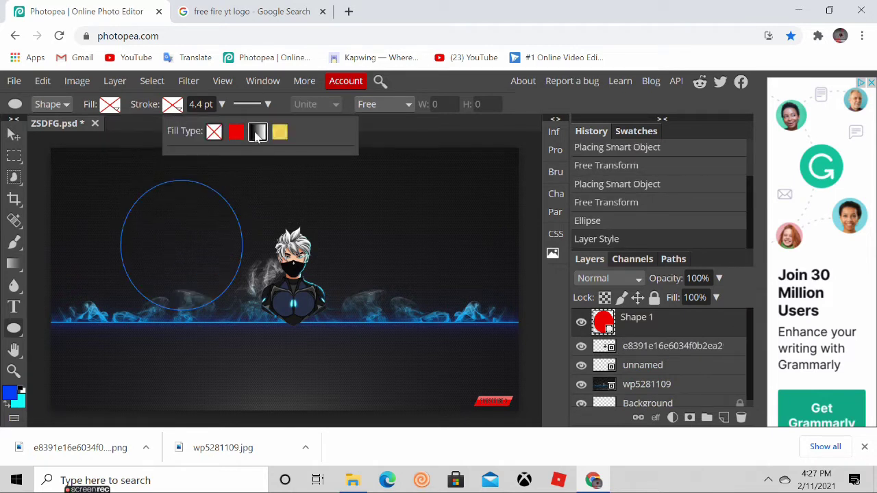
pyautogui.click(257, 132)
pyautogui.moveTo(235, 234)
pyautogui.mouseDown()
pyautogui.moveTo(255, 229)
pyautogui.moveTo(265, 268)
pyautogui.mouseUp()
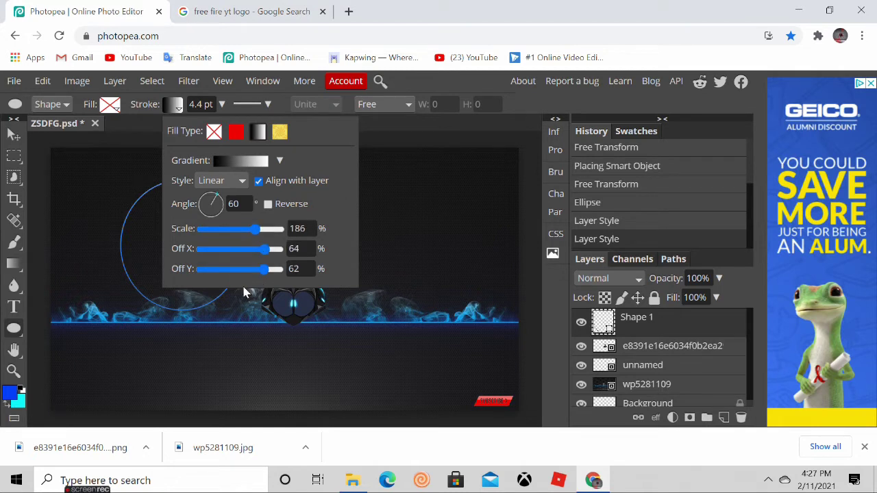
# - Add a tiny ellipse near the canvas's upper edge and try to move it with Free Transform to X 558 px, Y 467 px
pyautogui.click(385, 169)
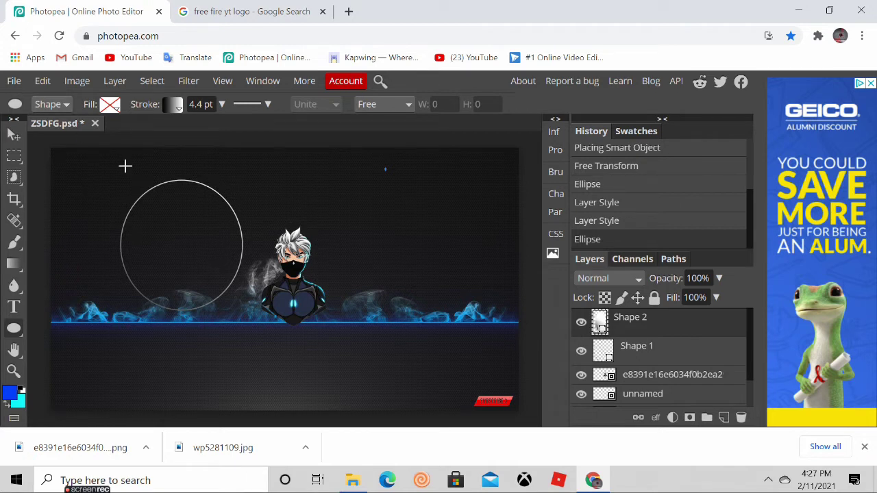
pyautogui.click(15, 351)
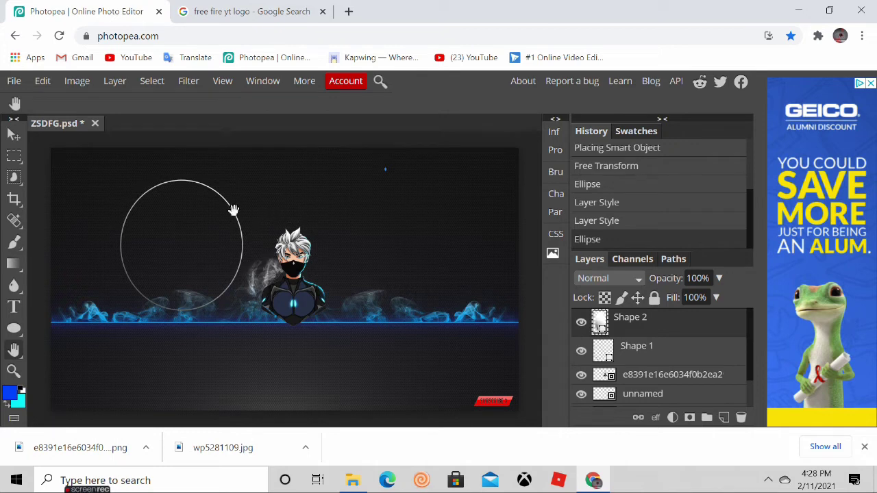
pyautogui.click(41, 82)
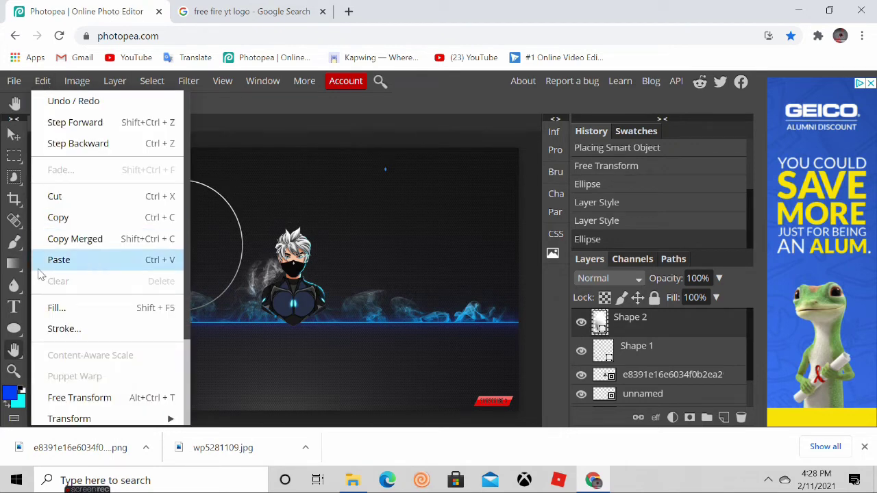
pyautogui.click(76, 397)
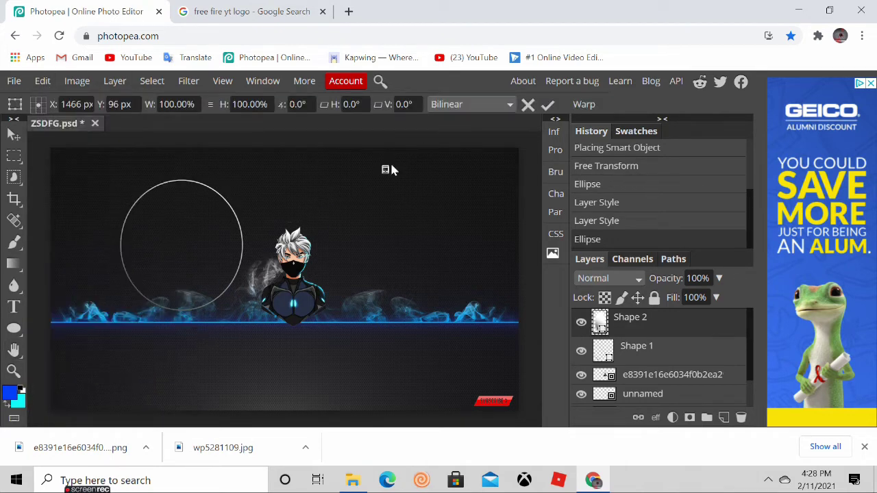
pyautogui.moveTo(378, 176); pyautogui.dragTo(201, 232)
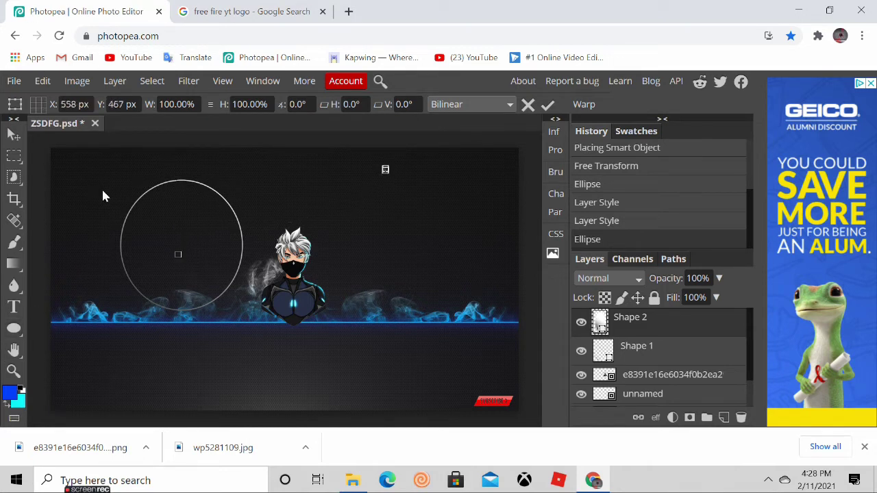
pyautogui.moveTo(101, 187); pyautogui.dragTo(213, 195)
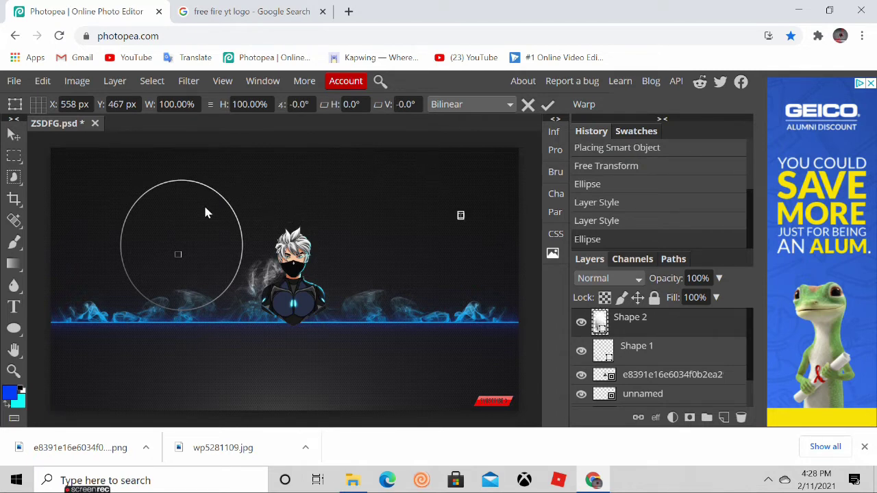
# - Undo the transform and both outlined ellipses, leaving only the placed images
pyautogui.hotkey('ctrl', 'z')
pyautogui.hotkey('ctrl', 'z')
pyautogui.hotkey('ctrl', 'z')
pyautogui.hotkey('ctrl', 'z')
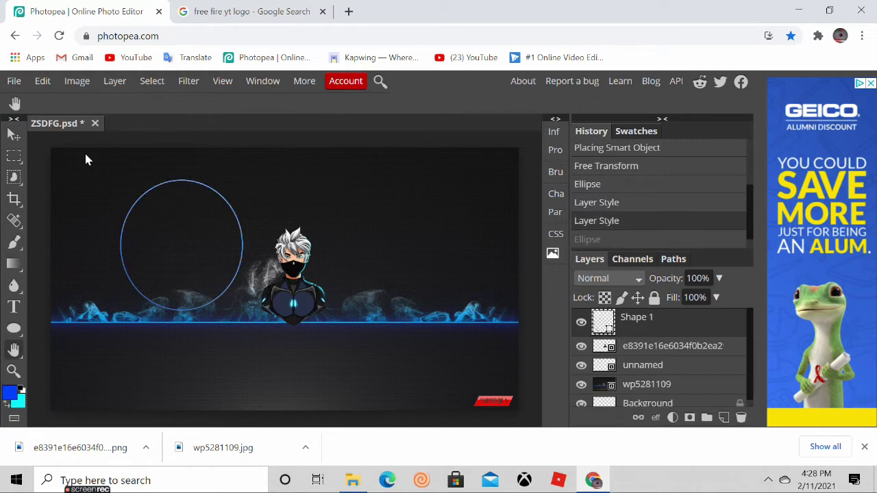
pyautogui.hotkey('ctrl', 'z')
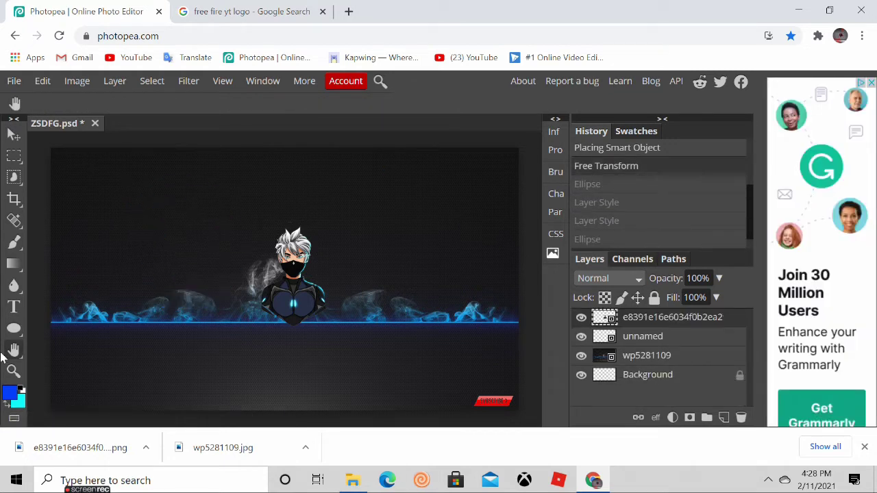
# - Draw a large unfilled ellipse with the gradient stroke around the masked character, undoing the stray 100 x 100 ellipse beside it
pyautogui.click(15, 330)
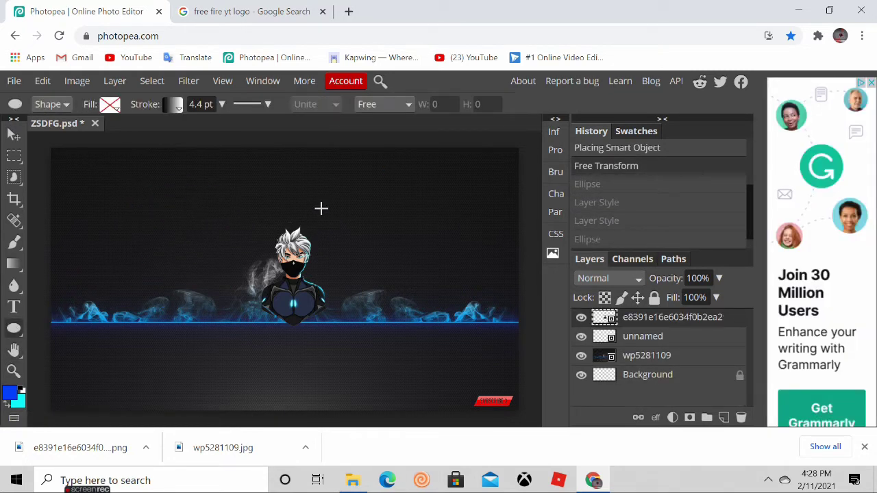
pyautogui.moveTo(220, 193); pyautogui.dragTo(361, 352)
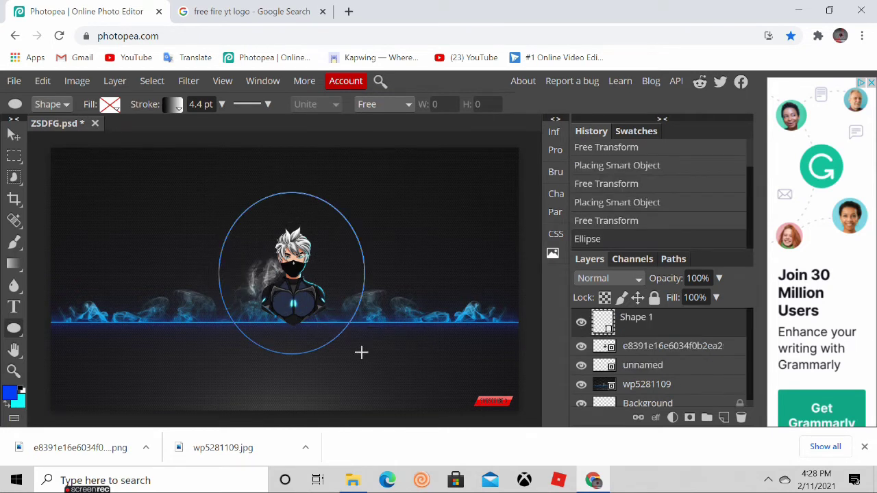
pyautogui.click(173, 107)
pyautogui.click(391, 209)
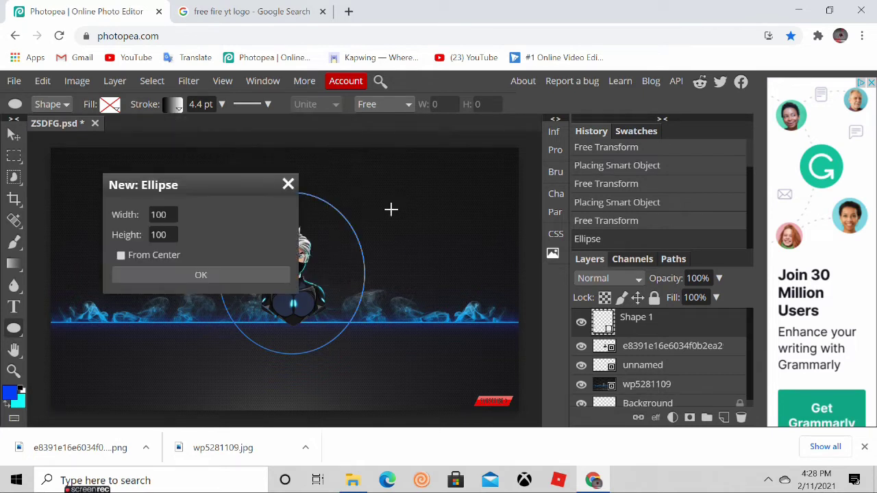
pyautogui.click(261, 274)
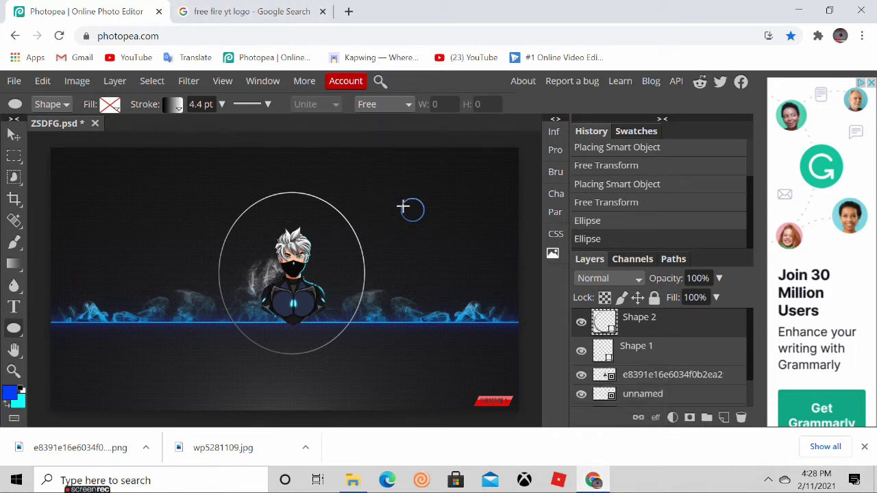
pyautogui.hotkey('ctrl', 'z')
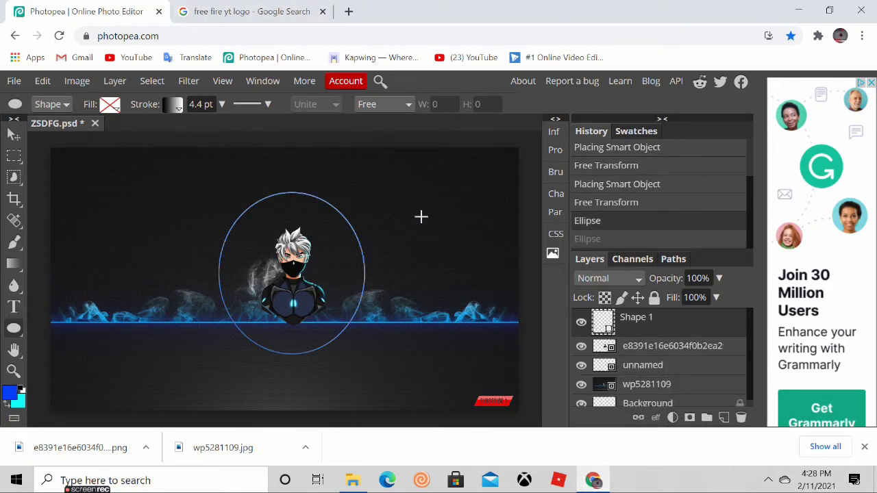
# - Check the gradient stroke settings and add a 100 x 100 ellipse near the canvas's upper-right corner
pyautogui.click(176, 107)
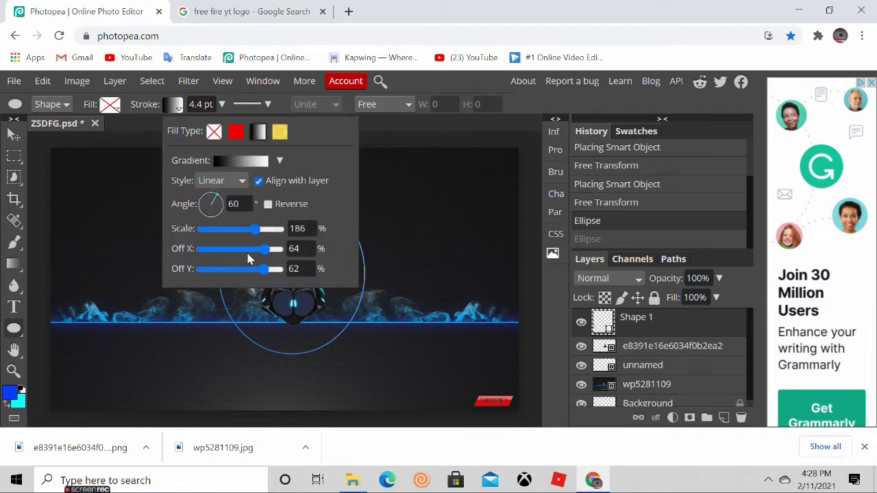
pyautogui.click(448, 177)
pyautogui.click(456, 175)
pyautogui.click(227, 274)
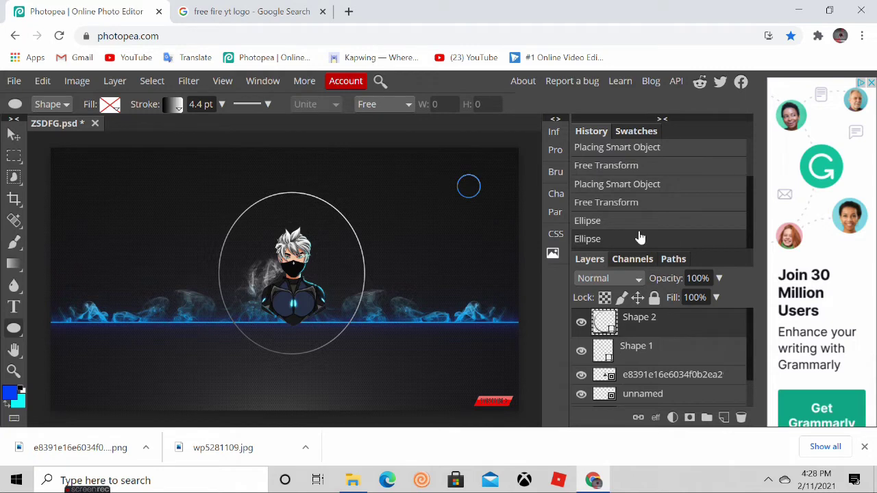
# - Look through the recent files in File Explorer for another image, and return to the Photopea canvas
pyautogui.click(246, 11)
pyautogui.click(130, 11)
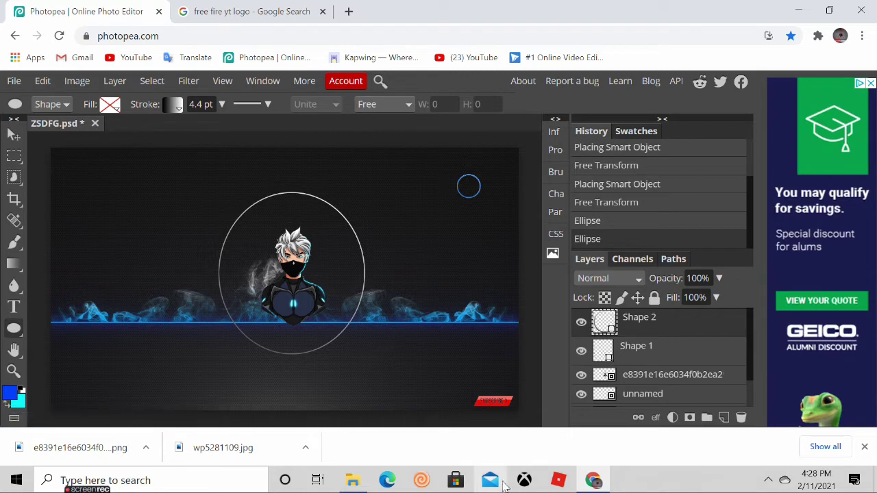
pyautogui.click(352, 480)
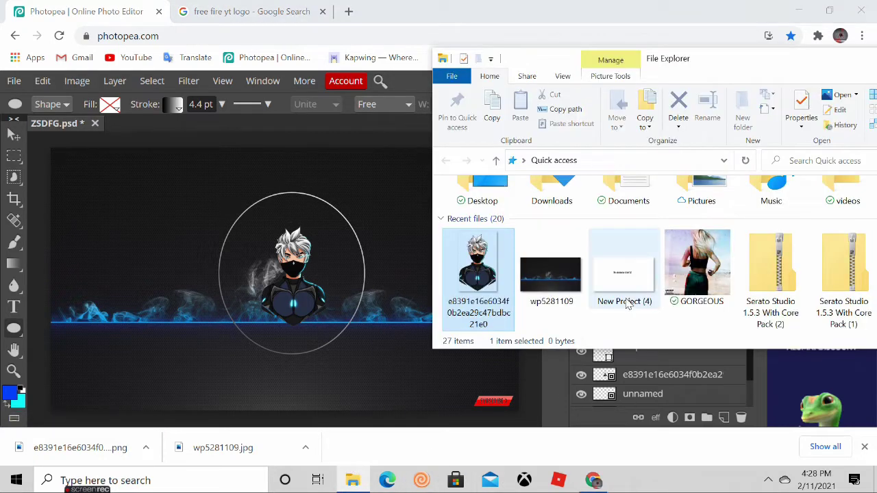
pyautogui.scroll(-3, 629, 302)
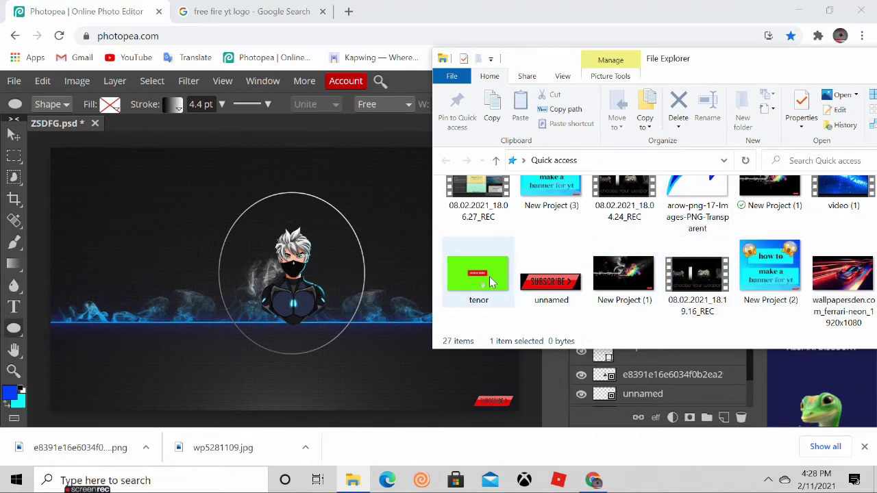
pyautogui.scroll(4, 754, 277)
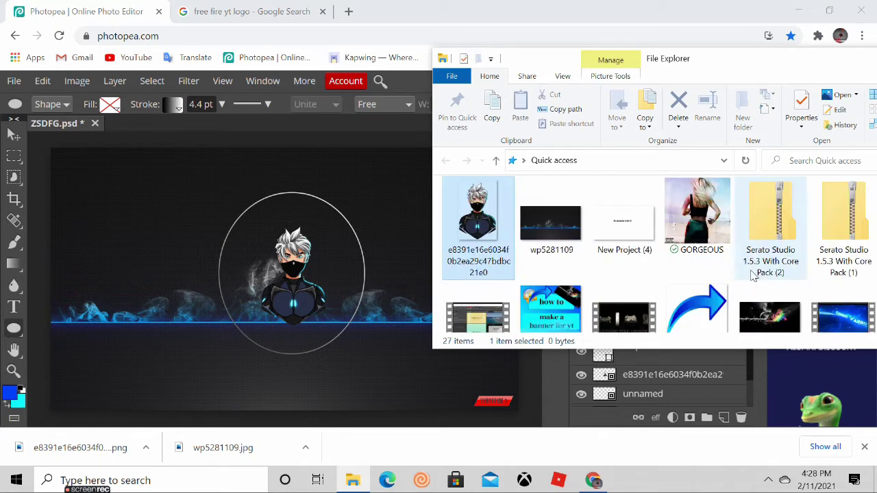
pyautogui.scroll(1, 754, 274)
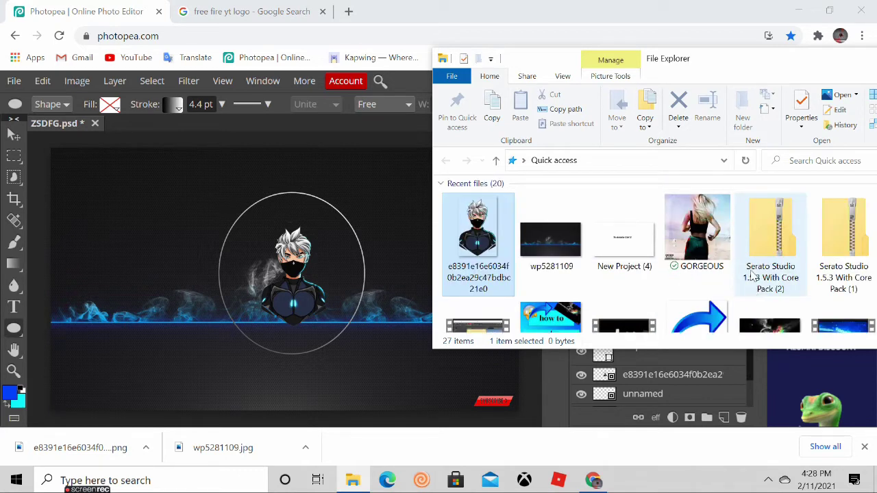
pyautogui.click(125, 236)
pyautogui.click(289, 186)
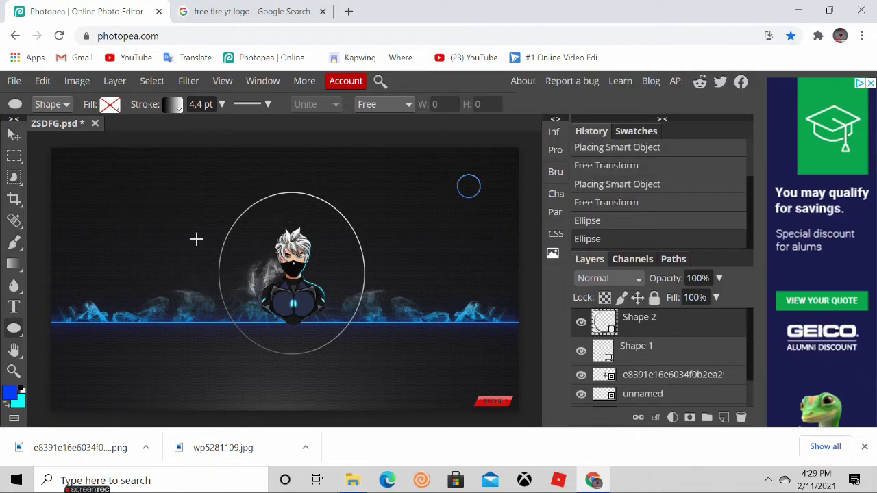
# - Undo every ellipse, placed image and transform back to the blank transparent canvas
pyautogui.hotkey('ctrl', 'z')
pyautogui.hotkey('ctrl', 'z')
pyautogui.hotkey('ctrl', 'z')
pyautogui.hotkey('ctrl', 'z')
pyautogui.hotkey('ctrl', 'z')
pyautogui.hotkey('ctrl', 'z')
pyautogui.hotkey('ctrl', 'z')
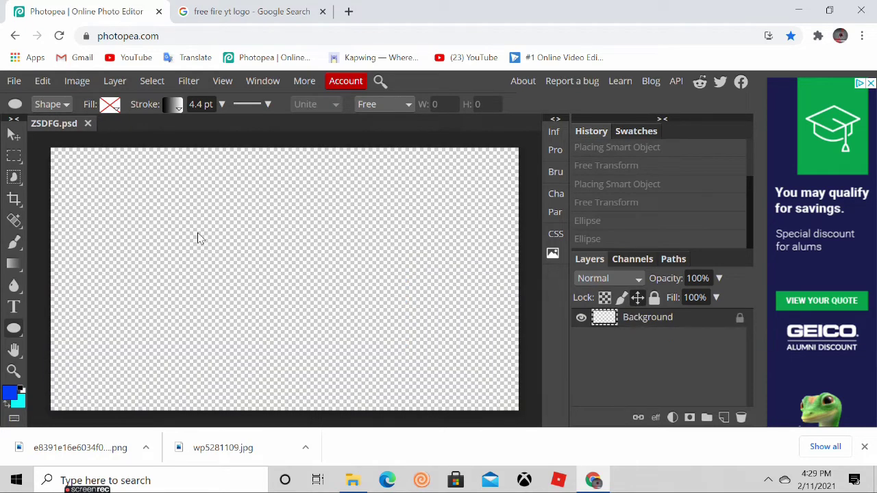
# - Fill the Background layer with a diagonal linear gradient from blue at the upper left to cyan at the lower right
pyautogui.click(13, 264)
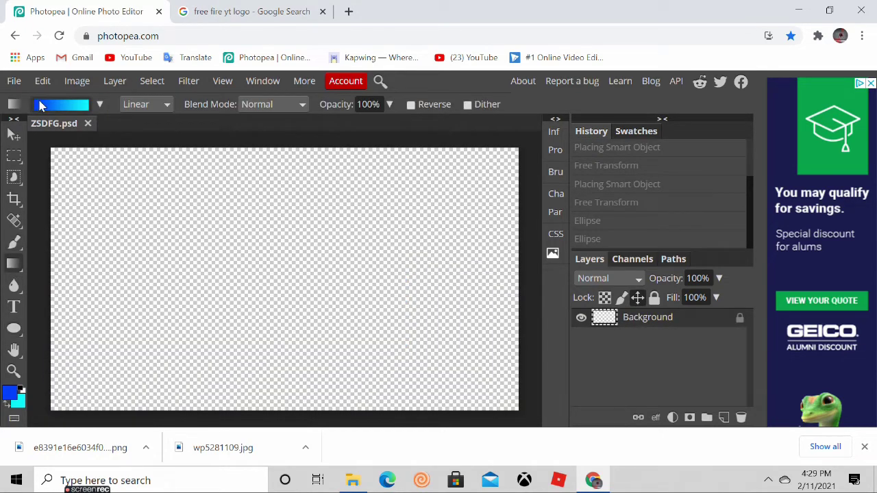
pyautogui.moveTo(65, 177); pyautogui.dragTo(376, 362)
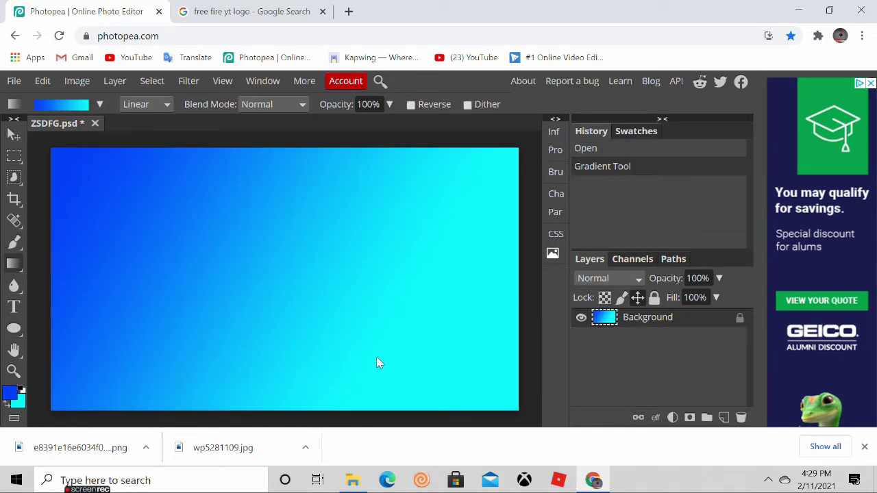
# - Try several linear gradient directions on the Background layer, ending with a diagonal from upper middle to the left edge
pyautogui.moveTo(391, 213); pyautogui.dragTo(274, 323)
pyautogui.moveTo(215, 244); pyautogui.dragTo(485, 370)
pyautogui.moveTo(383, 164); pyautogui.dragTo(158, 369)
pyautogui.moveTo(272, 188); pyautogui.dragTo(293, 367)
pyautogui.moveTo(211, 202); pyautogui.dragTo(73, 266)
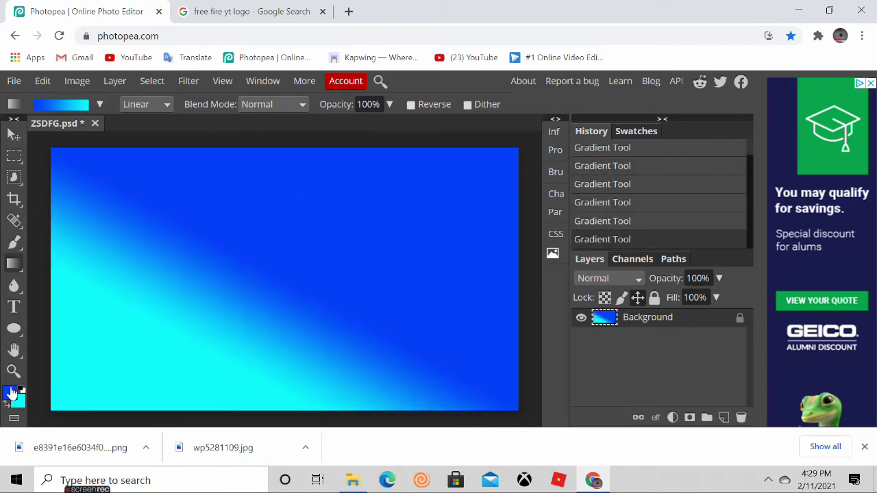
# - Inspect the blue-to-cyan gradient's smoothness and colour stops in the Gradient Editor, and close it without changes
pyautogui.click(62, 104)
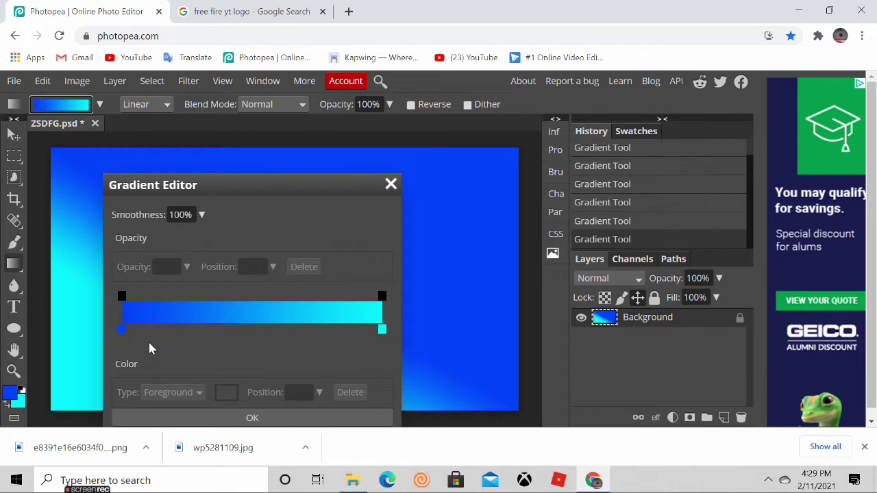
pyautogui.scroll(-1, 277, 346)
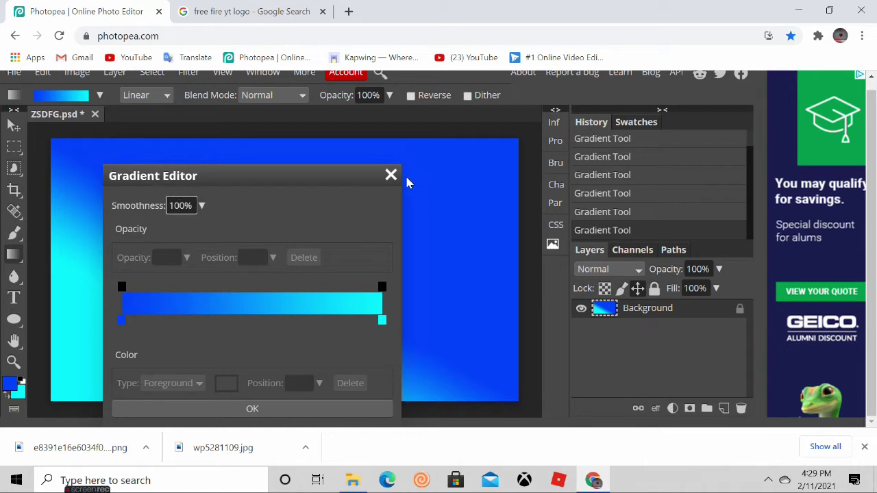
pyautogui.click(390, 176)
pyautogui.scroll(1, 386, 187)
# - Redraw the Background gradient in further diagonal and horizontal directions to compare the looks
pyautogui.moveTo(213, 255); pyautogui.dragTo(354, 334)
pyautogui.moveTo(177, 201); pyautogui.dragTo(274, 422)
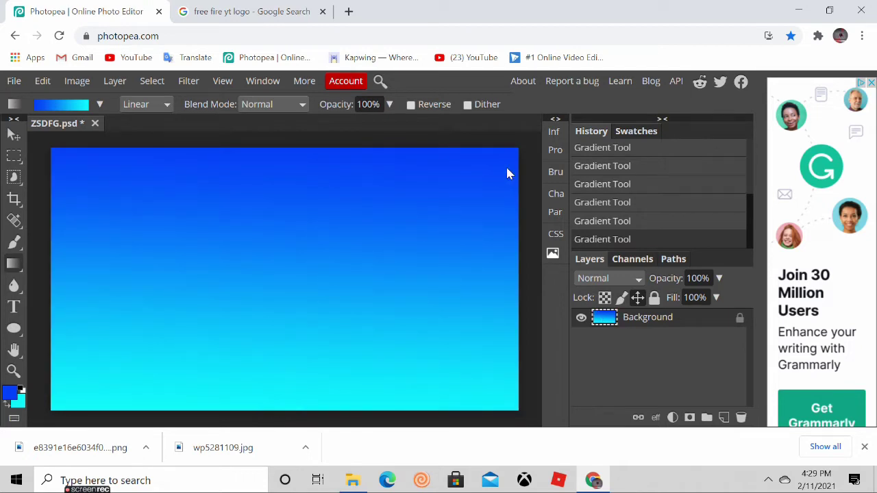
pyautogui.moveTo(519, 150); pyautogui.dragTo(55, 412)
pyautogui.moveTo(89, 152); pyautogui.dragTo(426, 391)
pyautogui.moveTo(404, 311); pyautogui.dragTo(146, 334)
# - Undo all the gradient fills back to the blank transparent canvas
pyautogui.hotkey('ctrl', 'z')
pyautogui.hotkey('ctrl', 'z')
pyautogui.hotkey('ctrl', 'z')
pyautogui.hotkey('ctrl', 'z')
pyautogui.hotkey('ctrl', 'z')
pyautogui.hotkey('ctrl', 'z')
pyautogui.hotkey('ctrl', 'z')
pyautogui.hotkey('ctrl', 'z')
pyautogui.hotkey('ctrl', 'z')
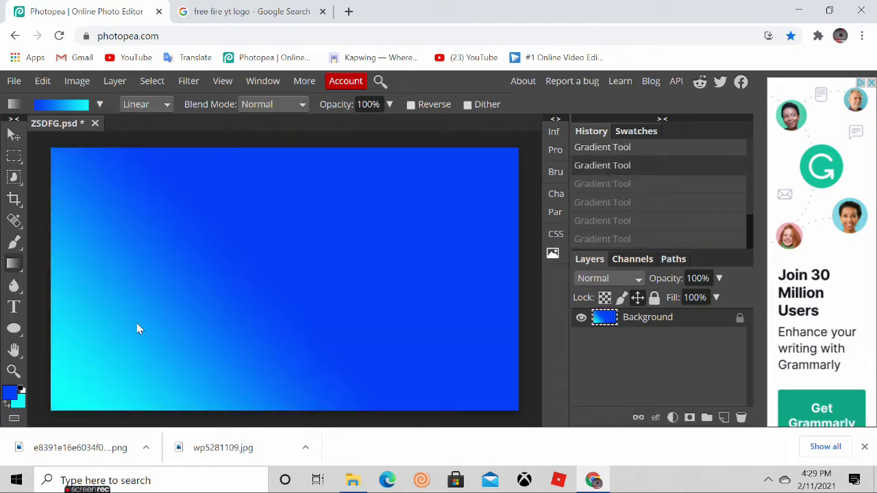
pyautogui.hotkey('ctrl', 'z')
pyautogui.hotkey('ctrl', 'z')
pyautogui.hotkey('ctrl', 'z')
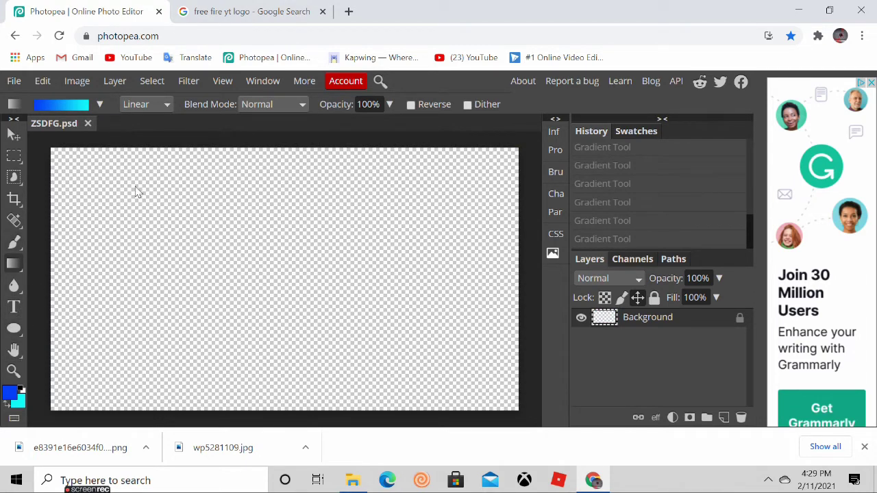
# - Try two diagonal gradients and fill the Background layer with a vertical linear gradient, blue at its lower edge to cyan at its upper edge
pyautogui.moveTo(135, 192); pyautogui.dragTo(517, 406)
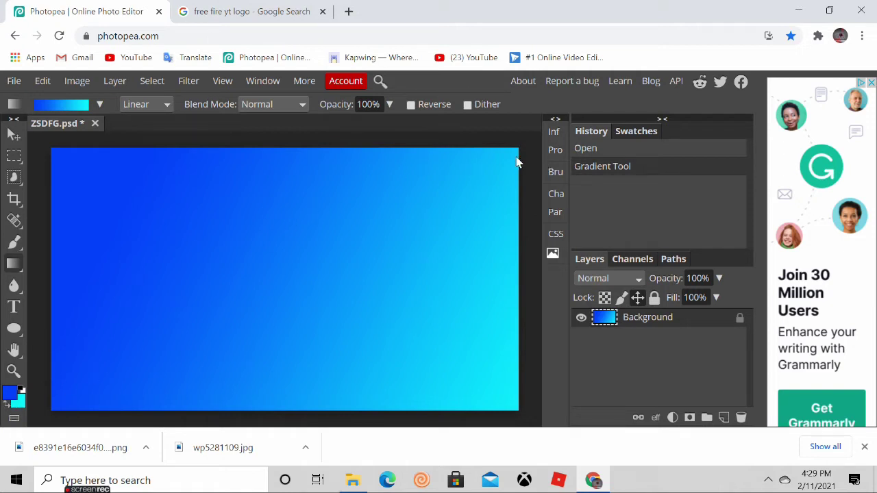
pyautogui.moveTo(518, 148); pyautogui.dragTo(52, 409)
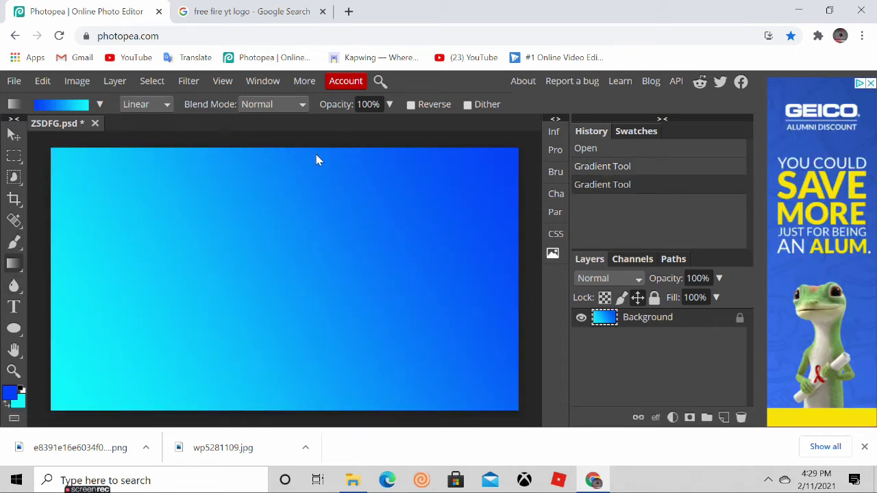
pyautogui.moveTo(287, 370); pyautogui.dragTo(272, 138)
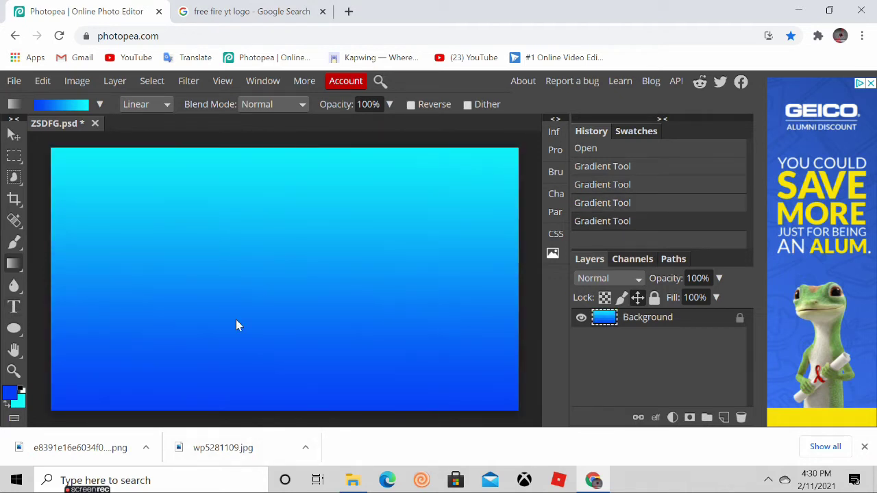
# - Add a large text box across the middle of the canvas with 70 px DejaVu Sans Bold Oblique text
pyautogui.click(14, 307)
pyautogui.moveTo(155, 196); pyautogui.dragTo(452, 340)
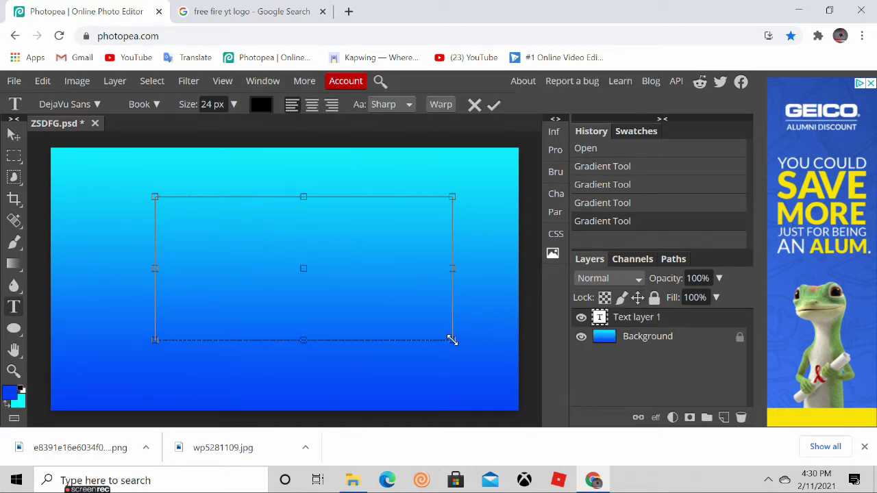
pyautogui.click(214, 105)
pyautogui.press('BackSpace')
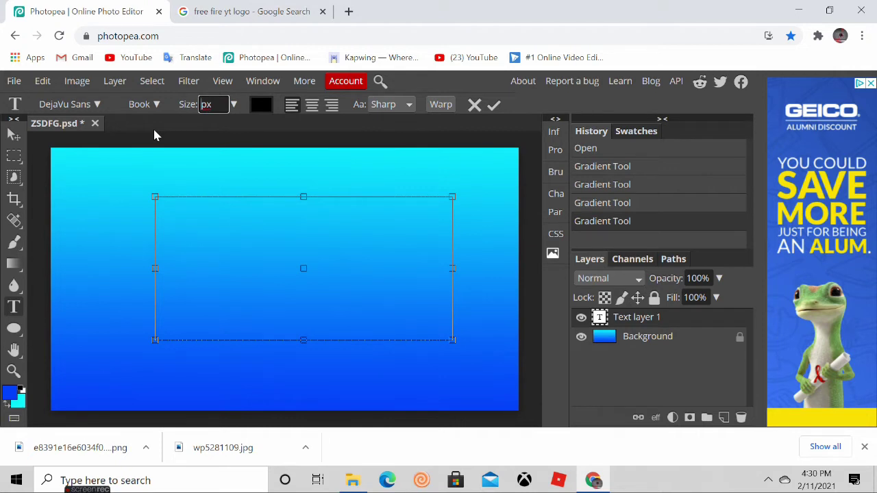
pyautogui.write('70')
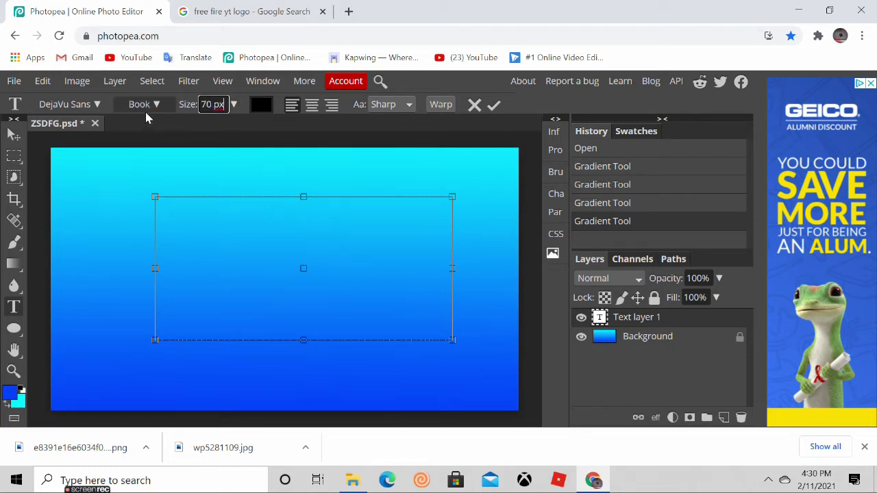
pyautogui.press('Delete')
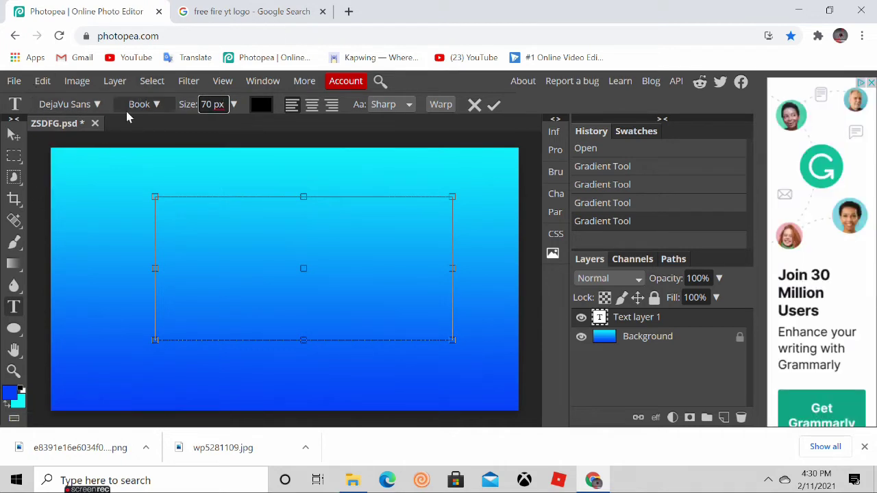
pyautogui.click(144, 109)
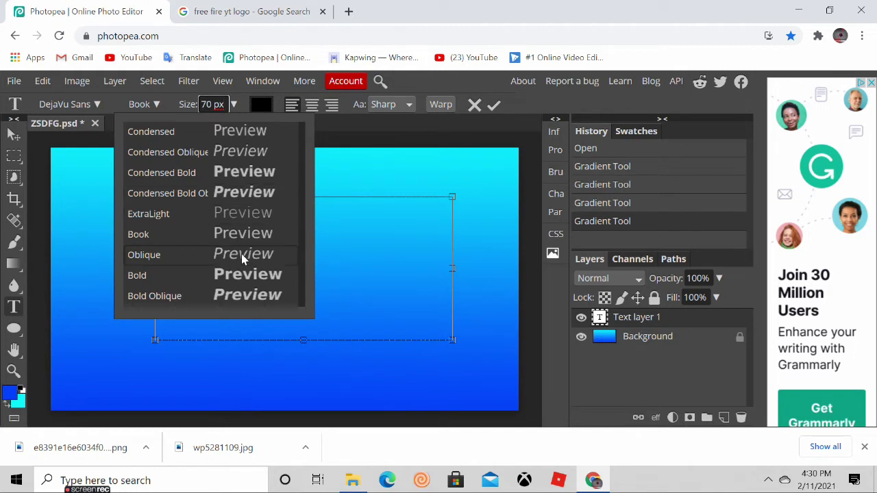
pyautogui.click(231, 298)
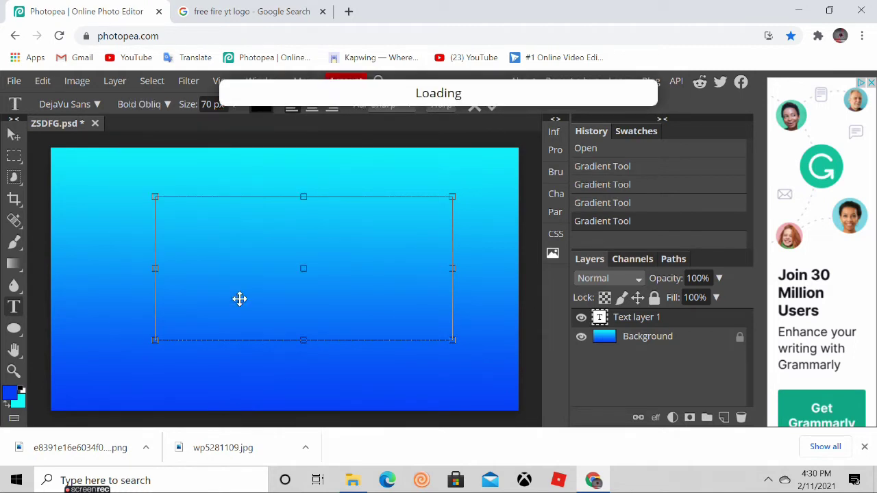
# - Try the text style with placeholder characters in the text box and clear them all
pyautogui.write('fdr')
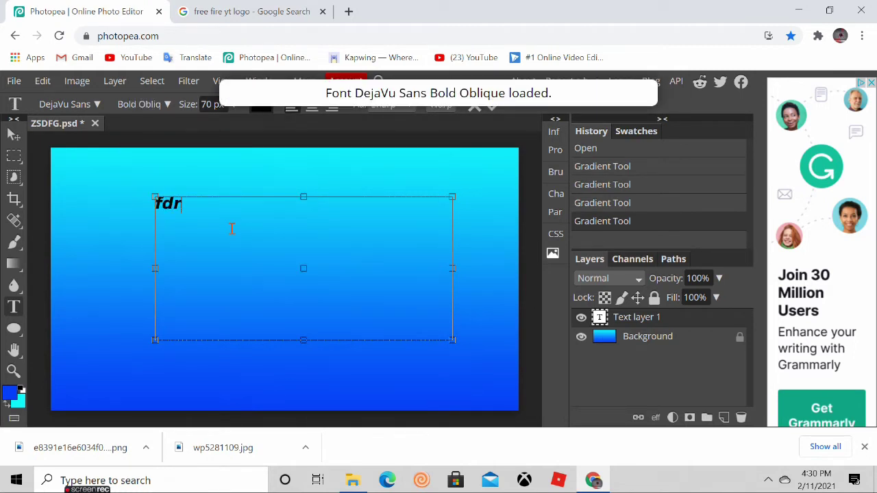
pyautogui.press('BackSpace')
pyautogui.press('BackSpace')
pyautogui.press('BackSpace')
pyautogui.write('iliudf')
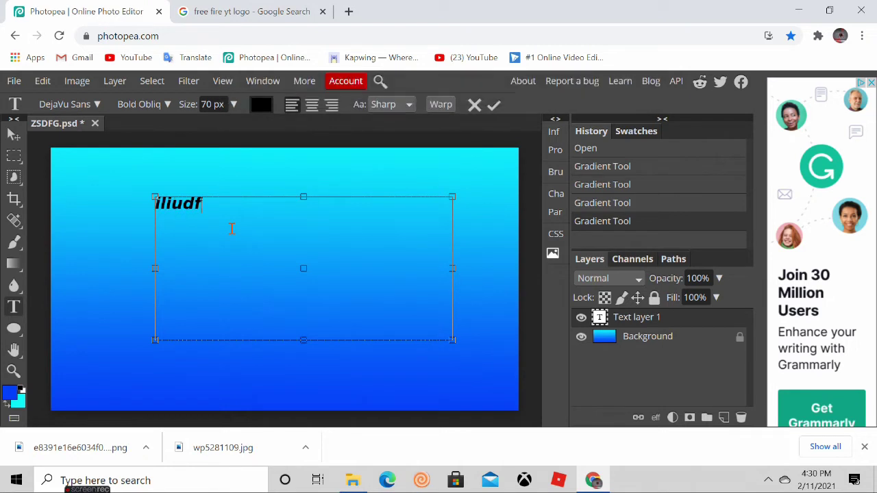
pyautogui.write('hvduhbvldsjuhbvlehbvejrhbeklblkb')
pyautogui.press('BackSpace')
pyautogui.press('BackSpace')
pyautogui.press('BackSpace')
pyautogui.press('BackSpace')
pyautogui.press('BackSpace')
pyautogui.press('BackSpace')
pyautogui.press('BackSpace')
pyautogui.press('BackSpace')
pyautogui.press('BackSpace')
pyautogui.press('BackSpace')
pyautogui.press('BackSpace')
pyautogui.press('BackSpace')
pyautogui.press('BackSpace')
pyautogui.press('BackSpace')
pyautogui.press('BackSpace')
pyautogui.press('BackSpace')
pyautogui.press('BackSpace')
pyautogui.press('BackSpace')
pyautogui.press('BackSpace')
pyautogui.press('BackSpace')
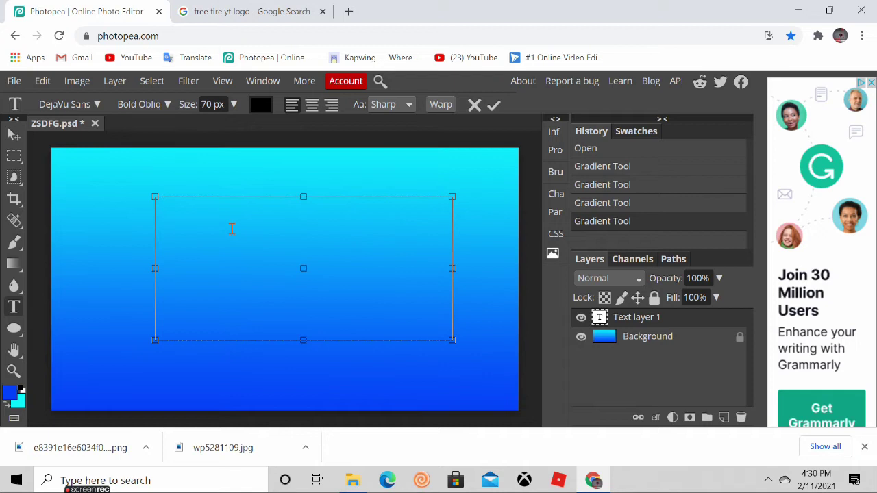
# - Set the text size to 90 px, test it with a couple of characters and clear them
pyautogui.click(207, 103)
pyautogui.doubleClick(210, 104)
pyautogui.press('BackSpace')
pyautogui.write('90')
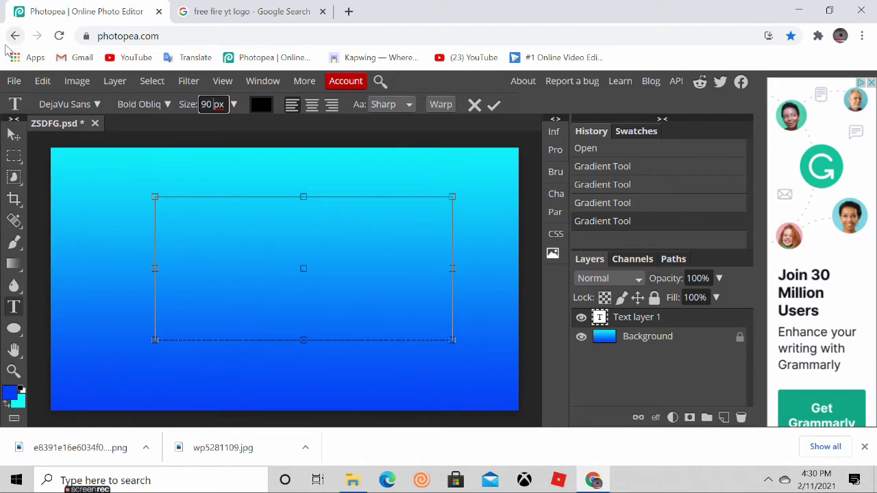
pyautogui.press('Return')
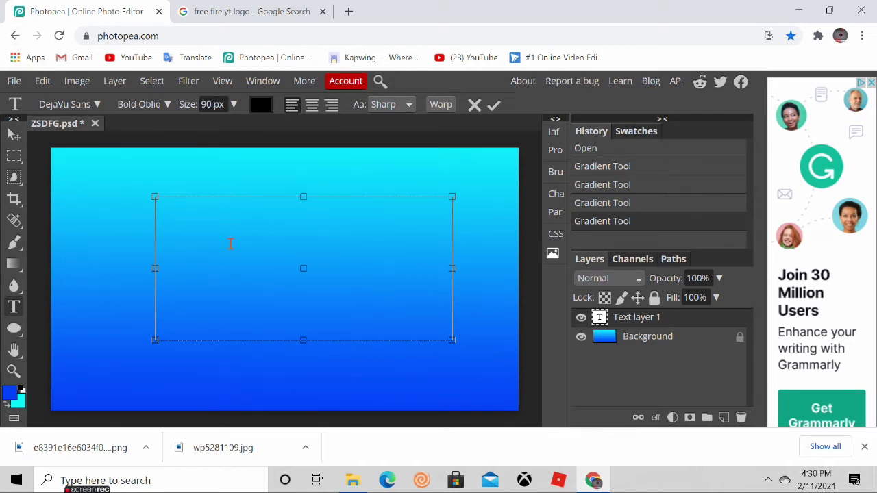
pyautogui.write('dd')
pyautogui.press('BackSpace')
pyautogui.press('BackSpace')
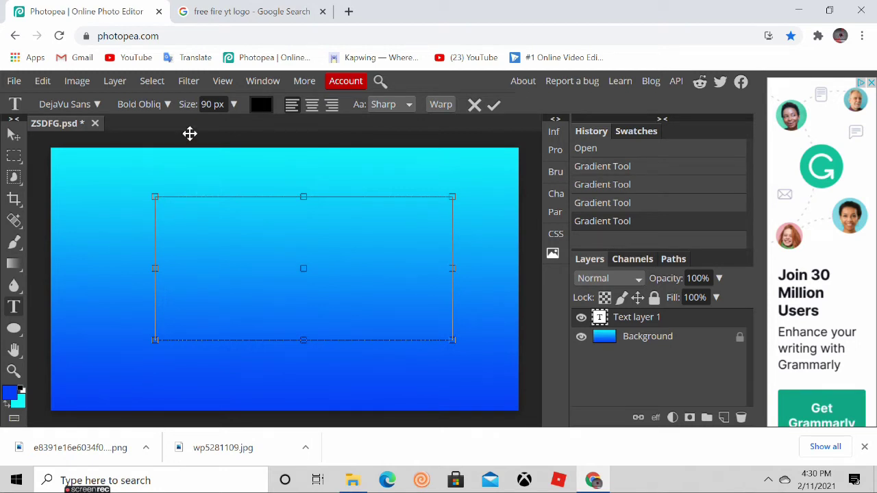
# - Try to set the text size to 100 px
pyautogui.click(212, 105)
pyautogui.press('BackSpace')
pyautogui.write('100')
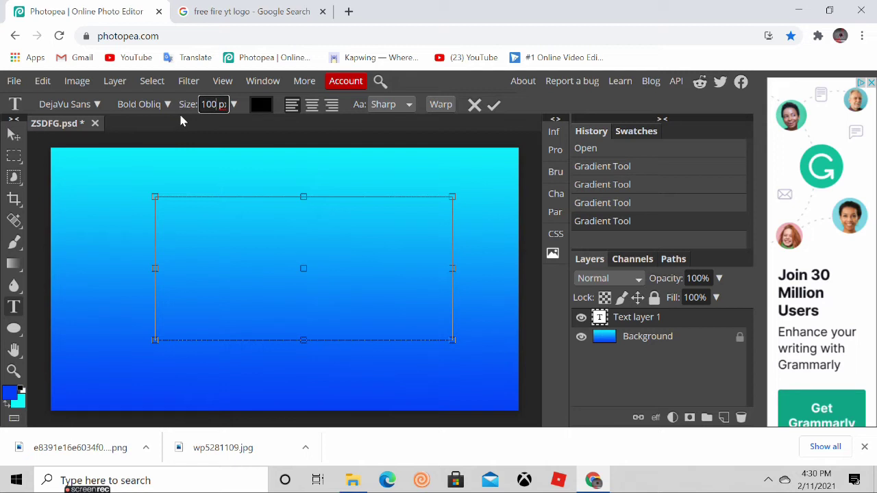
pyautogui.press('Return')
# - Enter "How to" in the text box, shorten the box to about one line and move it to the right
pyautogui.click(266, 238)
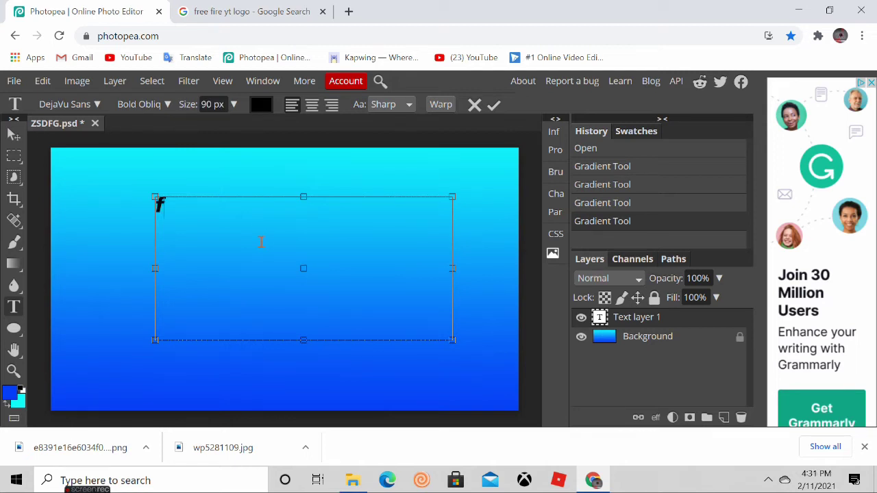
pyautogui.write('Hiw')
pyautogui.press('BackSpace')
pyautogui.press('BackSpace')
pyautogui.press('BackSpace')
pyautogui.write('ow')
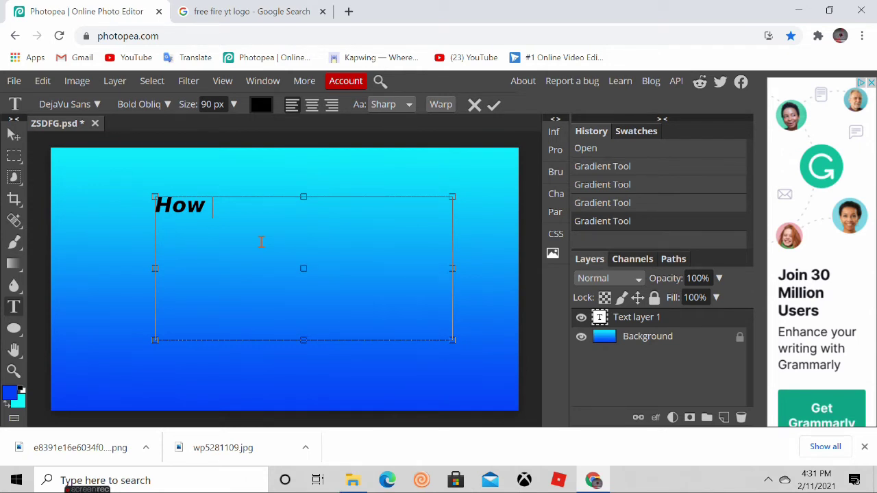
pyautogui.write('to')
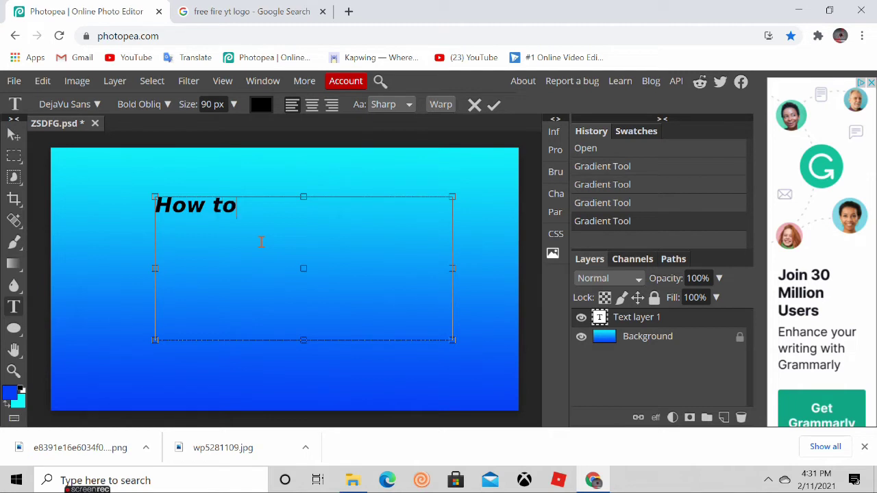
pyautogui.moveTo(302, 338); pyautogui.dragTo(312, 241)
pyautogui.moveTo(366, 263); pyautogui.dragTo(409, 270)
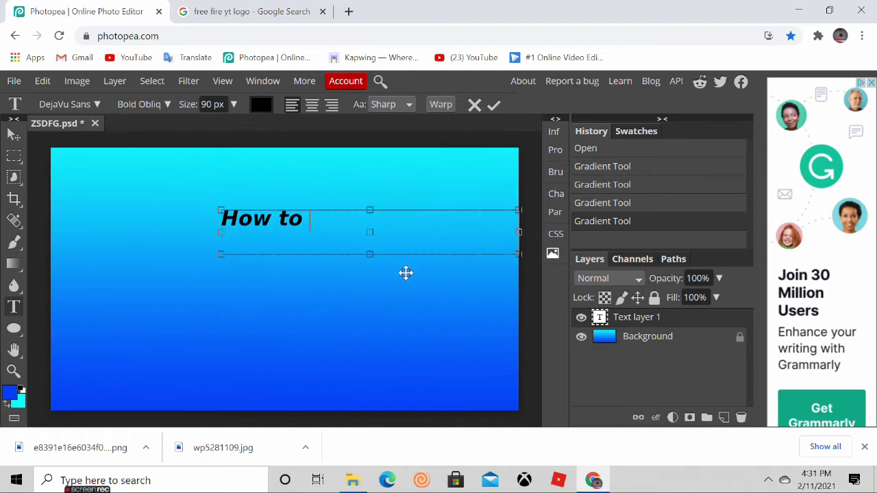
# - Draw an unfilled rectangle with a gradient stroke as a frame around the "How to" text
pyautogui.click(14, 328)
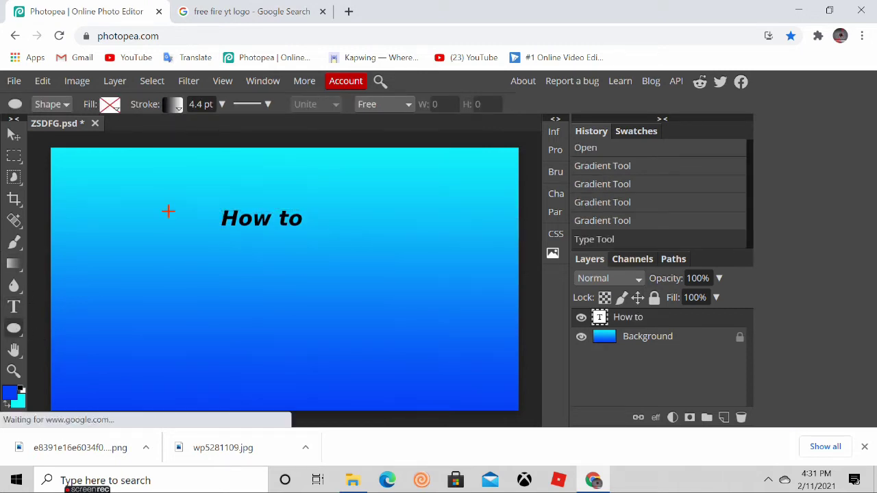
pyautogui.rightClick(17, 330)
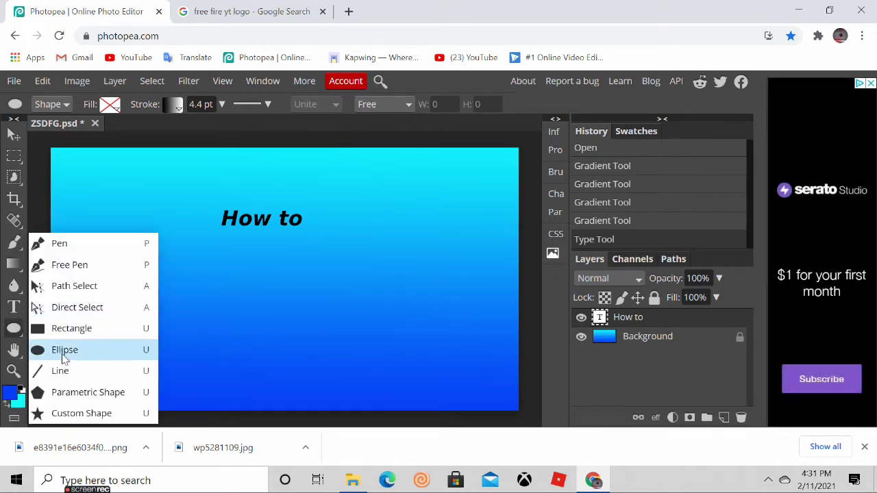
pyautogui.click(77, 332)
pyautogui.moveTo(204, 193)
pyautogui.mouseDown()
pyautogui.moveTo(200, 227)
pyautogui.moveTo(293, 260)
pyautogui.moveTo(349, 253)
pyautogui.mouseUp()
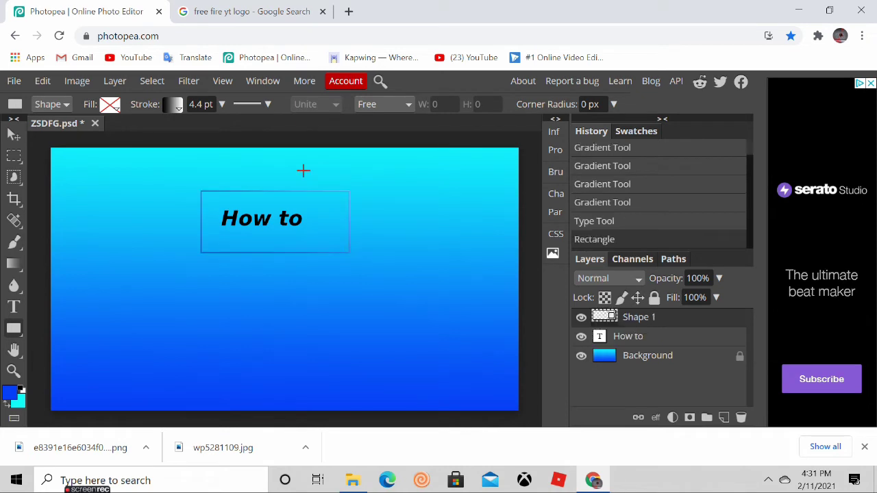
# - Change the rectangle's stroke to the yellow pattern fill and place a small square to the right of the frame
pyautogui.click(174, 105)
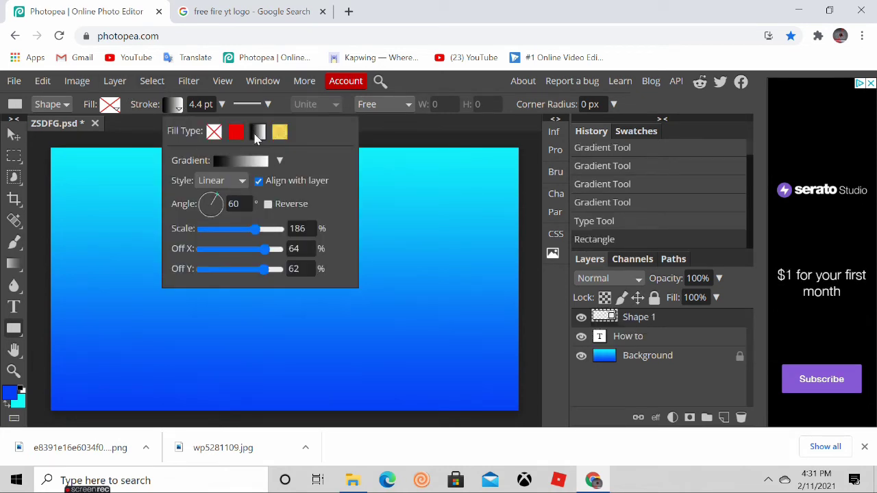
pyautogui.click(280, 133)
pyautogui.click(342, 239)
pyautogui.click(264, 274)
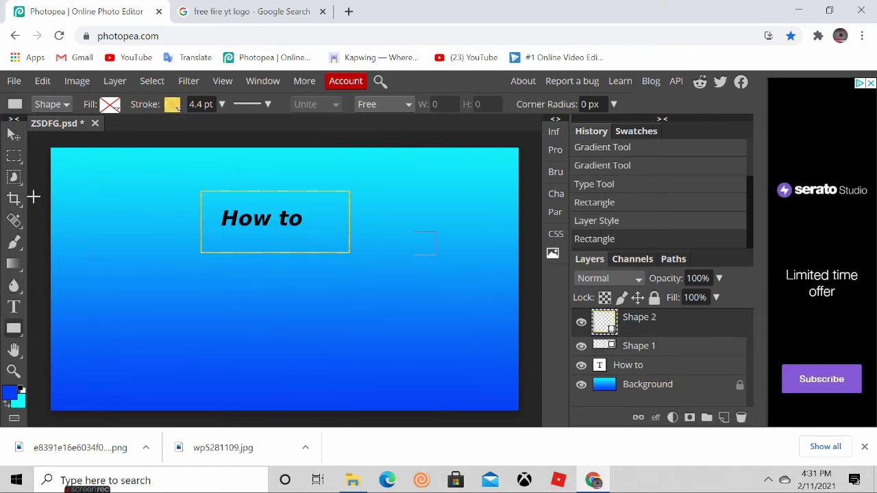
# - Add a second text box below the yellow frame and enter "make a"
pyautogui.click(13, 306)
pyautogui.moveTo(244, 263); pyautogui.dragTo(405, 325)
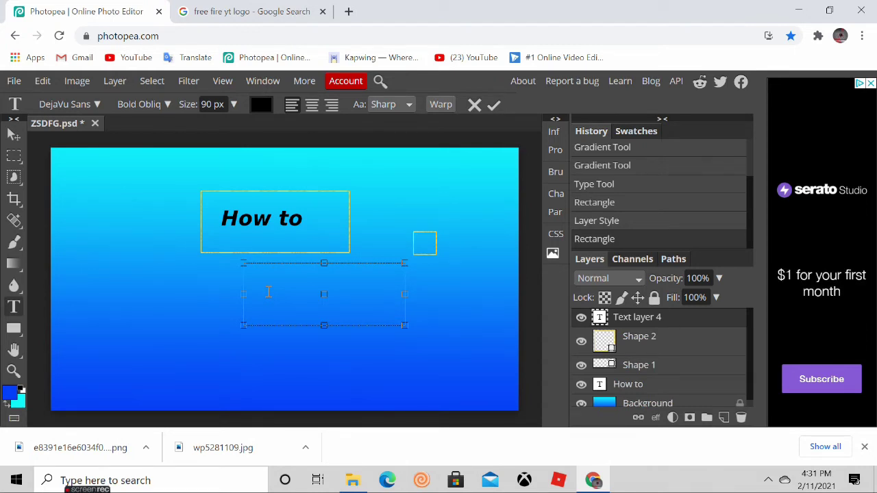
pyautogui.write('make a')
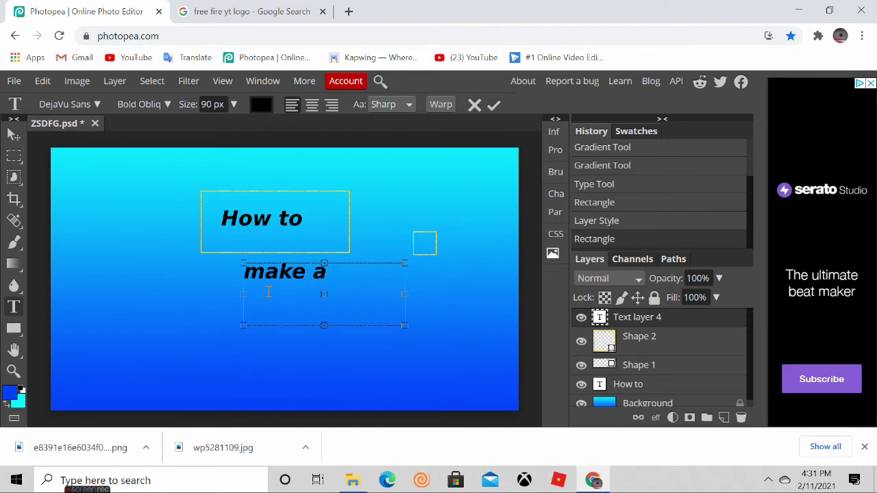
# - Try adding the word "banner" after "make a" and delete it again
pyautogui.write(' banner')
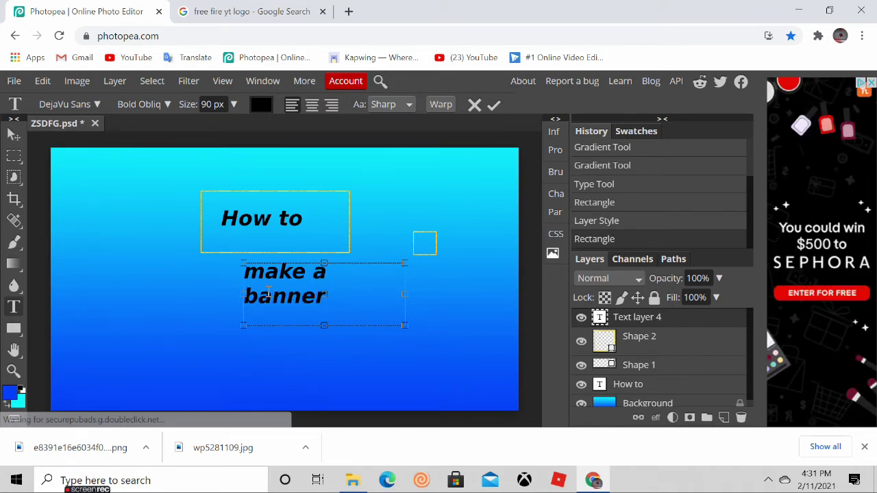
pyautogui.press('BackSpace')
pyautogui.press('BackSpace')
pyautogui.press('BackSpace')
pyautogui.press('BackSpace')
pyautogui.press('BackSpace')
pyautogui.press('BackSpace')
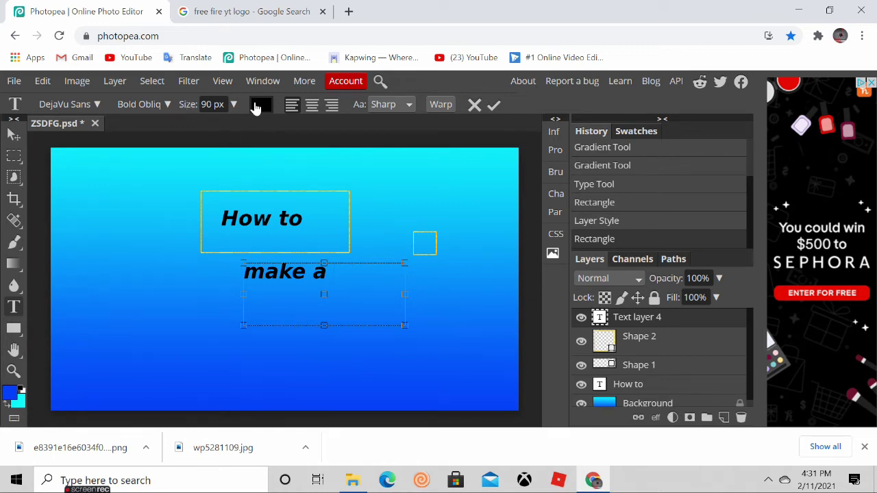
# - Frame the "make a" text with an unfilled yellow-pattern rectangle and place a 100 x 100 square above the existing small square
pyautogui.click(494, 104)
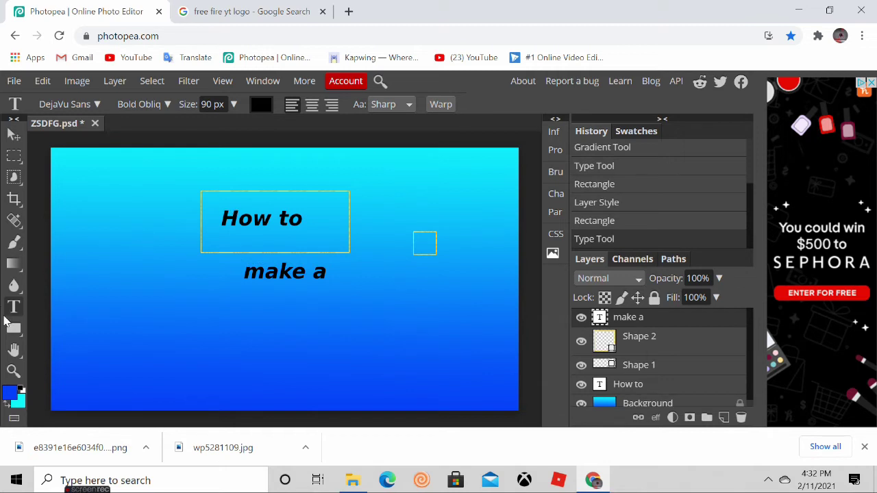
pyautogui.click(12, 336)
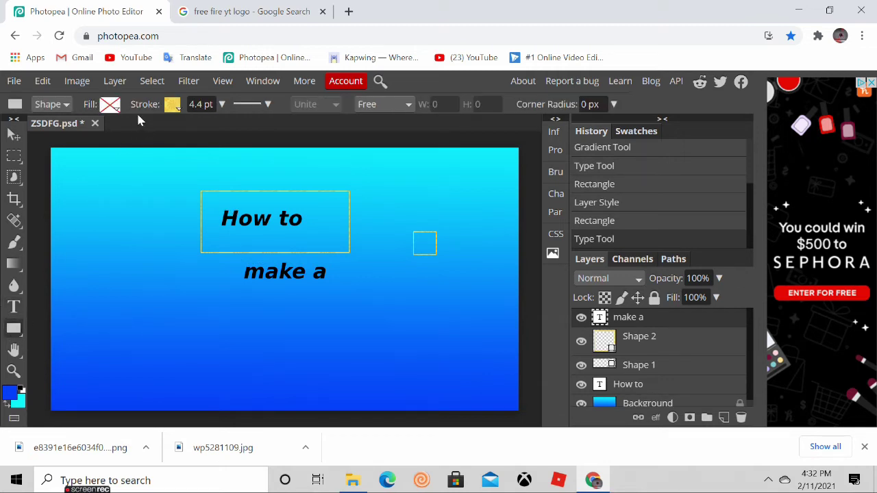
pyautogui.moveTo(228, 260); pyautogui.dragTo(380, 303)
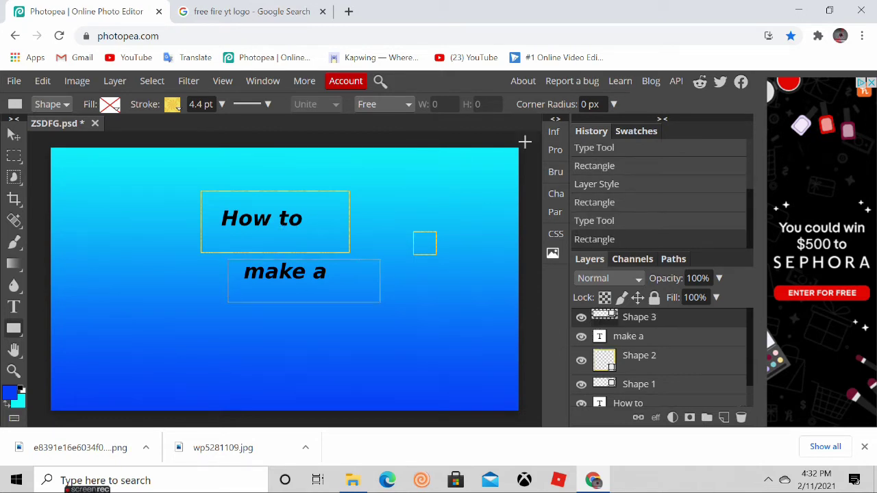
pyautogui.click(430, 189)
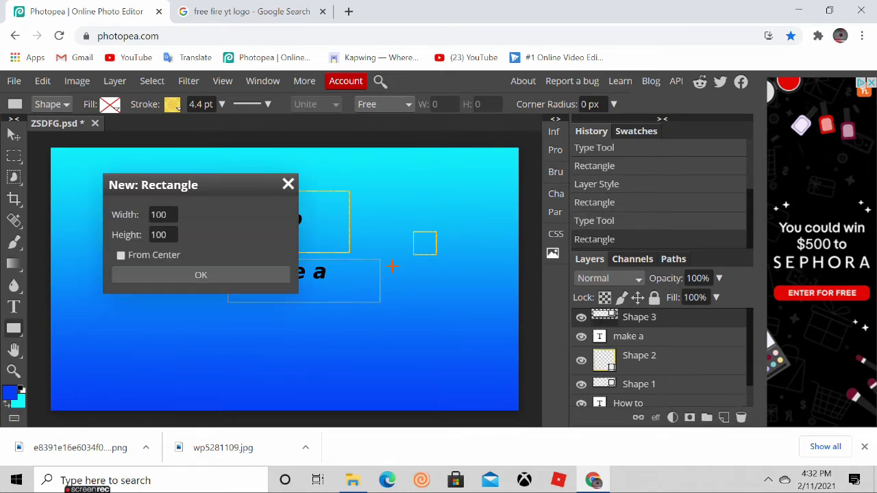
pyautogui.click(239, 272)
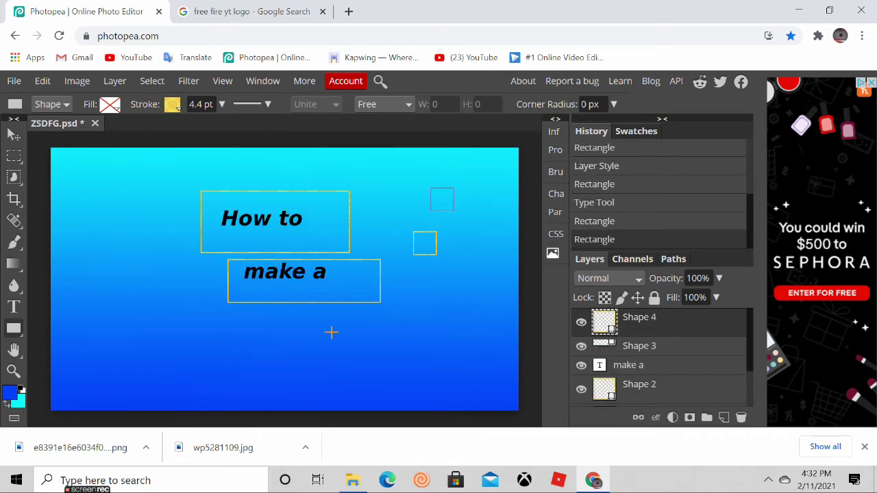
# - Place the masked character image from the recent files at the banner's left side
pyautogui.click(352, 480)
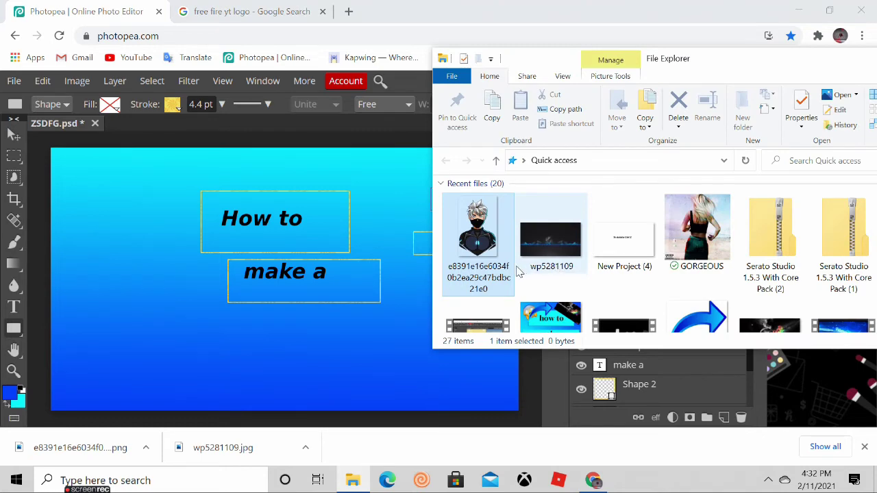
pyautogui.moveTo(490, 255); pyautogui.dragTo(309, 304)
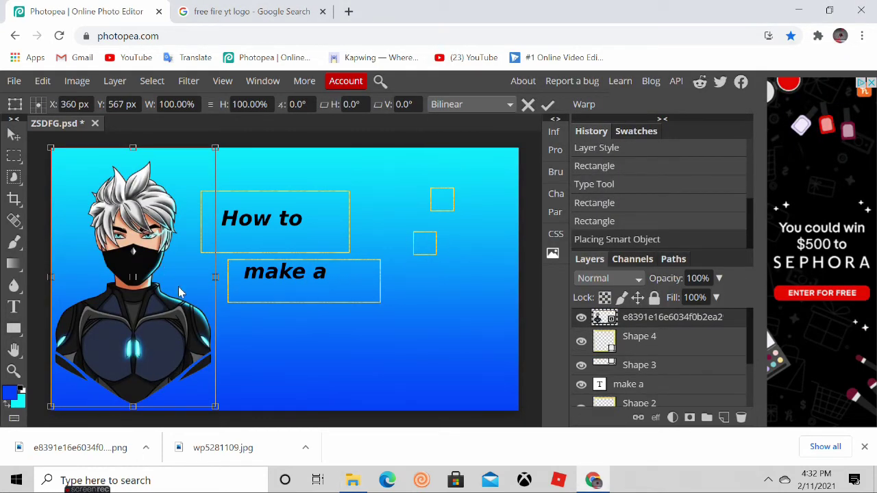
pyautogui.click(387, 480)
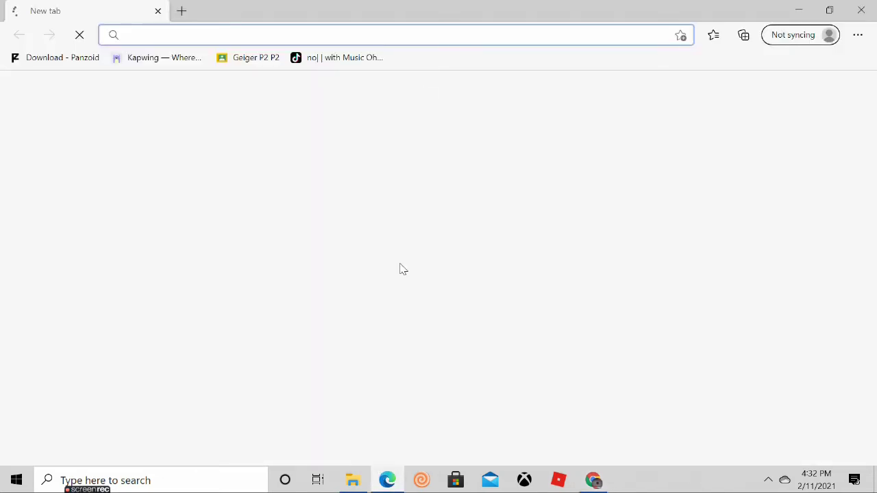
pyautogui.click(861, 8)
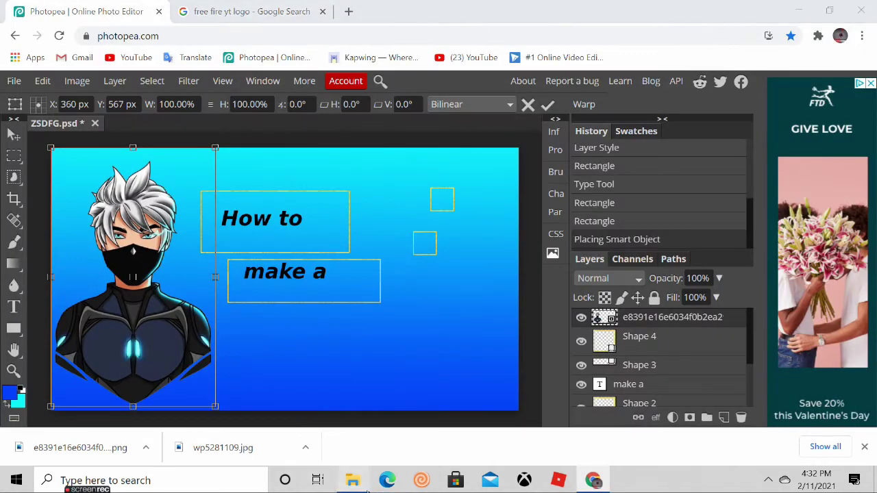
# - Place the "unnamed" subscribe button image across the character's lower chest
pyautogui.click(352, 480)
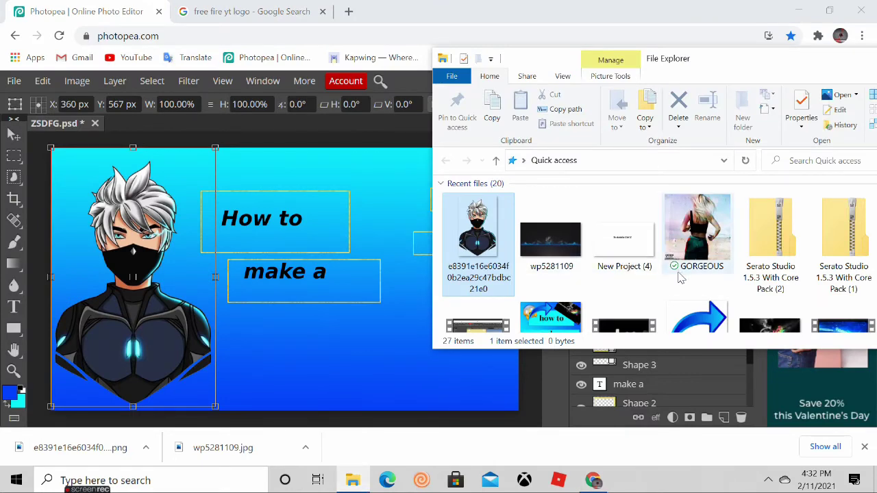
pyautogui.scroll(-5, 678, 278)
pyautogui.moveTo(551, 278); pyautogui.dragTo(346, 349)
pyautogui.moveTo(93, 181); pyautogui.dragTo(130, 386)
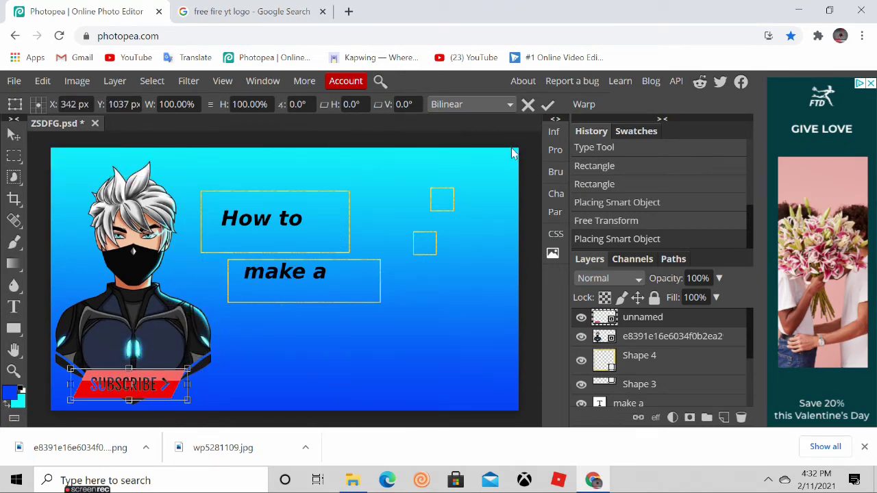
pyautogui.click(547, 104)
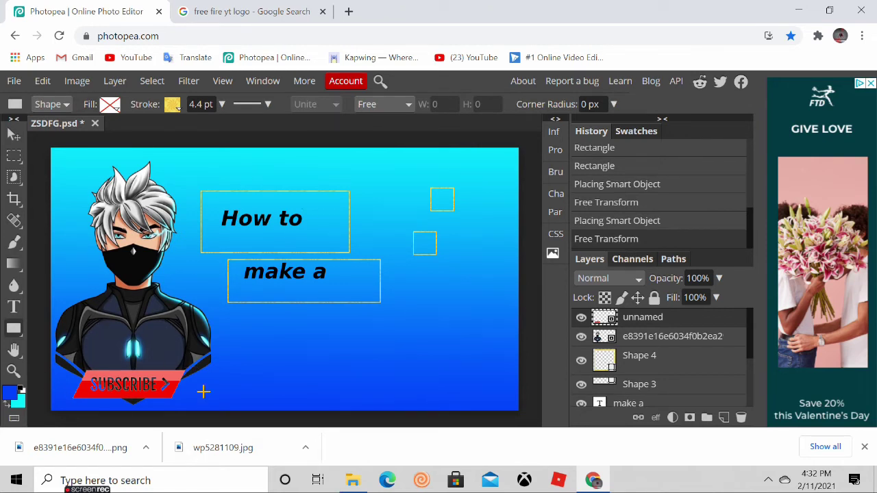
# - Draw a thin rectangle below the "make a" frame and undo all edits back to the blank transparent canvas
pyautogui.moveTo(270, 327); pyautogui.dragTo(437, 327)
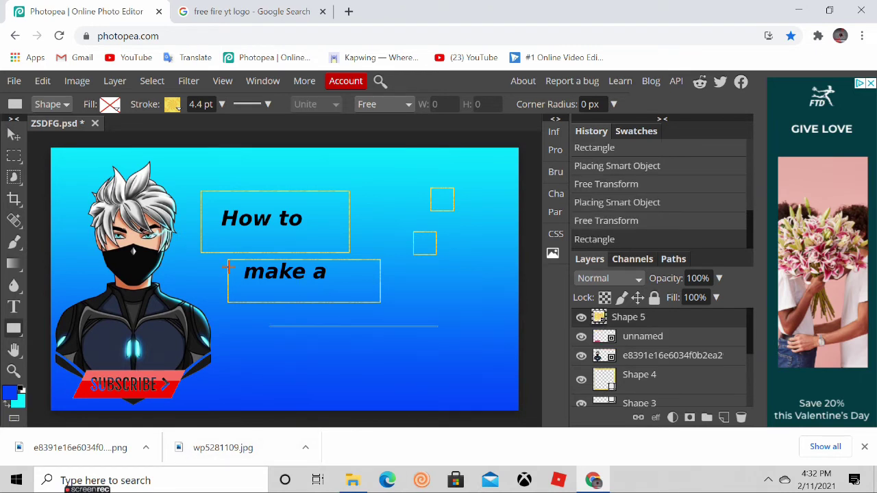
pyautogui.hotkey('ctrl', 'z')
pyautogui.hotkey('ctrl', 'z')
pyautogui.hotkey('ctrl', 'z')
pyautogui.hotkey('ctrl', 'z')
pyautogui.hotkey('ctrl', 'z')
pyautogui.hotkey('ctrl', 'z')
pyautogui.hotkey('ctrl', 'z')
pyautogui.hotkey('ctrl', 'z')
pyautogui.hotkey('ctrl', 'z')
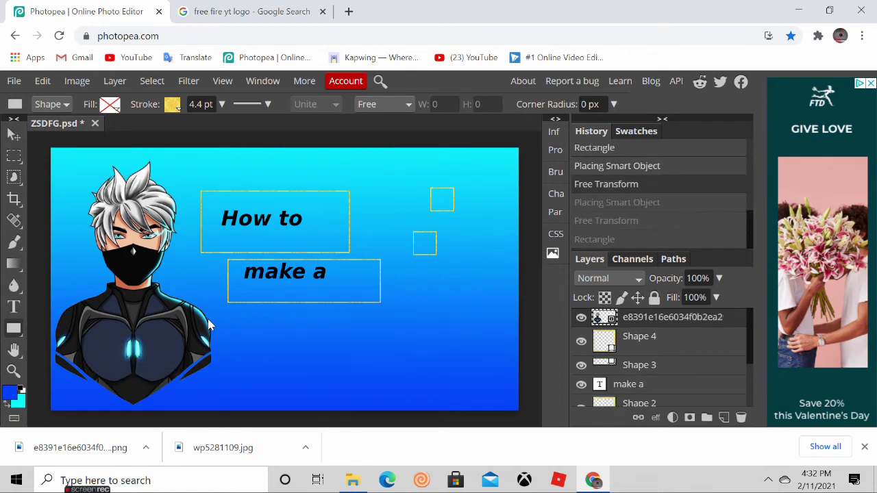
pyautogui.hotkey('ctrl', 'z')
pyautogui.hotkey('ctrl', 'z')
pyautogui.hotkey('ctrl', 'z')
pyautogui.hotkey('ctrl', 'z')
pyautogui.hotkey('ctrl', 'z')
pyautogui.hotkey('ctrl', 'z')
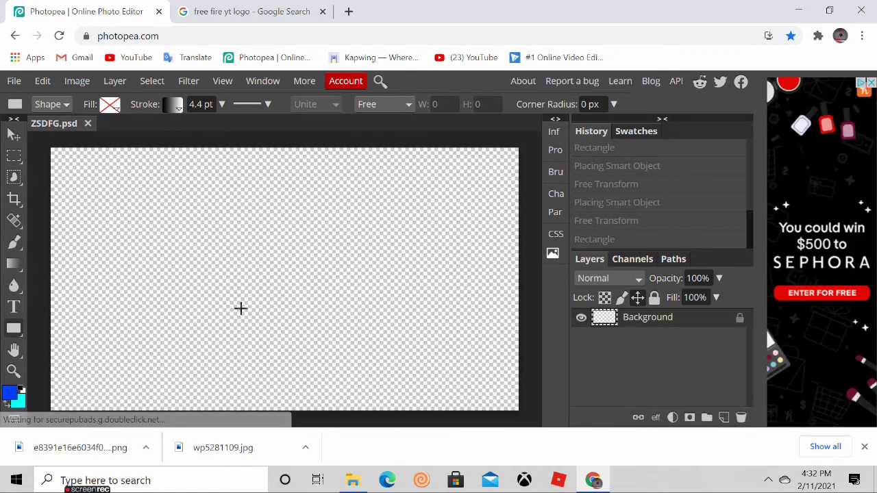
# - Place the wp5281109 wallpaper from the recent files and scale it to about 106.67% so it fills the canvas
pyautogui.click(352, 479)
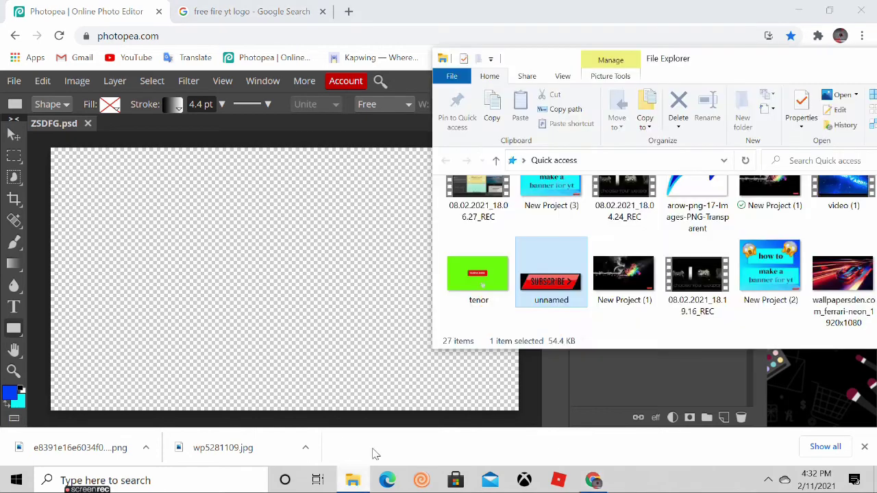
pyautogui.moveTo(541, 255); pyautogui.dragTo(89, 340)
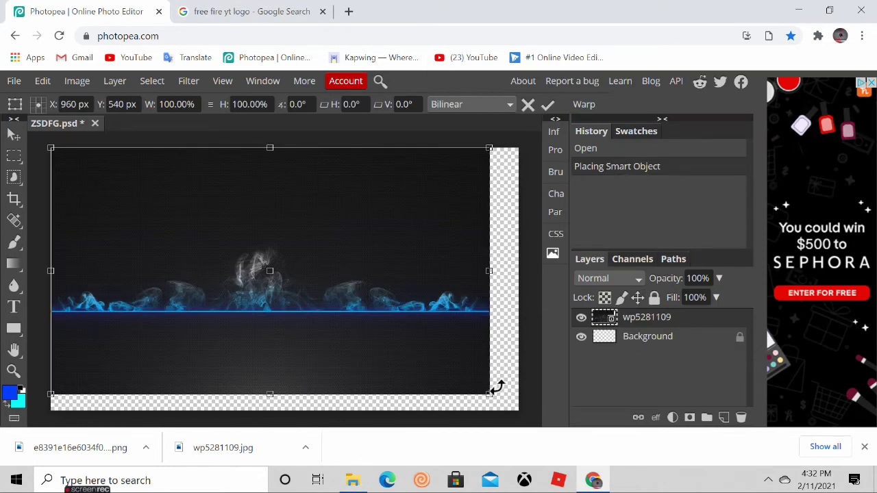
pyautogui.moveTo(489, 394); pyautogui.dragTo(519, 401)
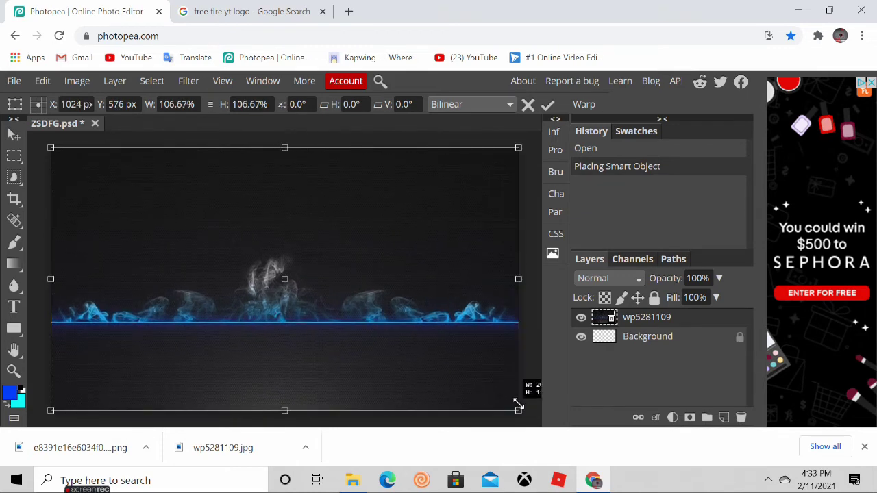
pyautogui.rightClick(401, 257)
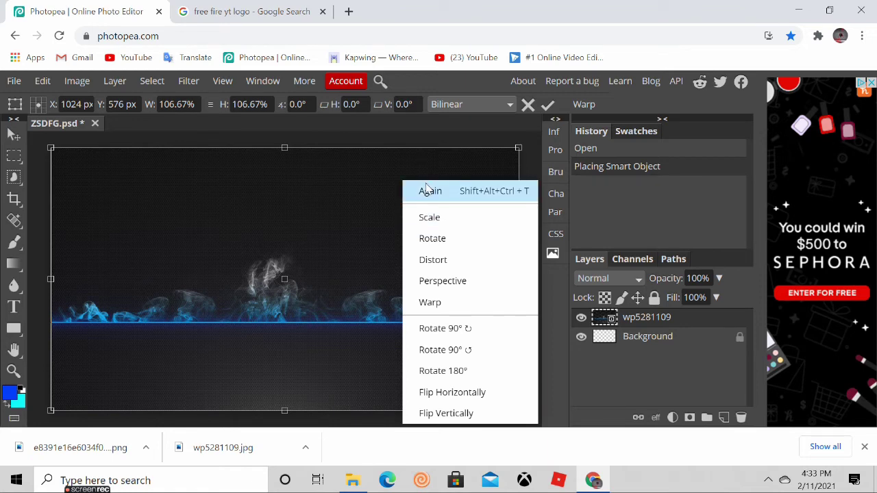
pyautogui.click(426, 189)
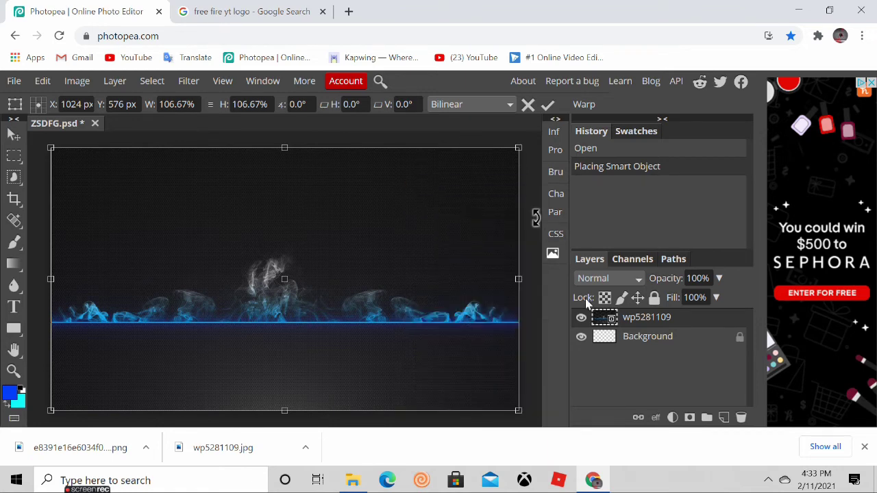
# - Try Bevel and Emboss and Outer Glow effects on the wp5281109 layer and discard them
pyautogui.rightClick(607, 320)
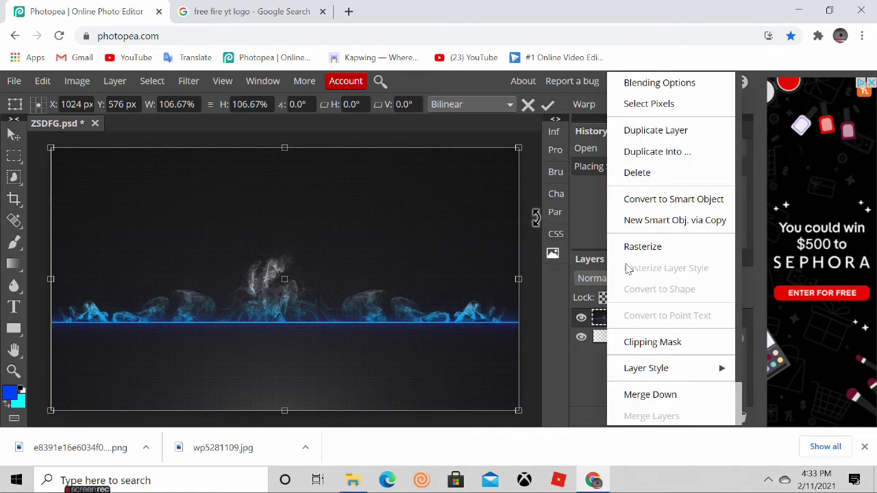
pyautogui.click(696, 83)
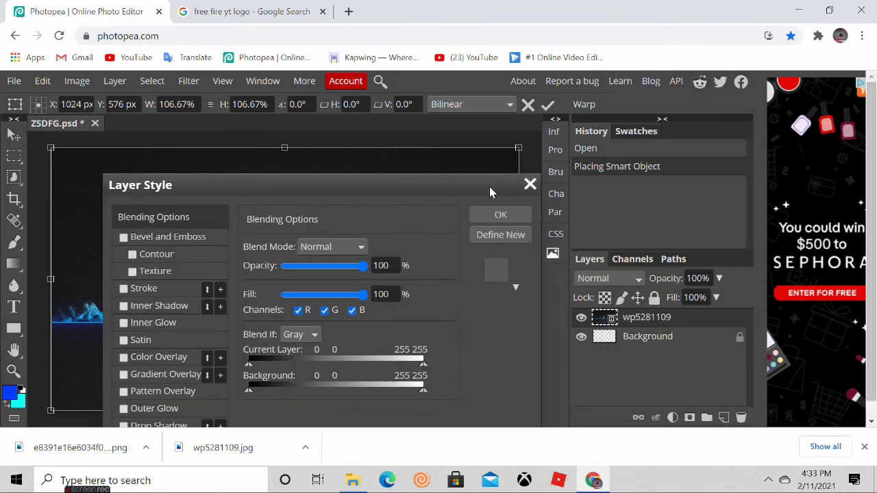
pyautogui.scroll(-1, 296, 263)
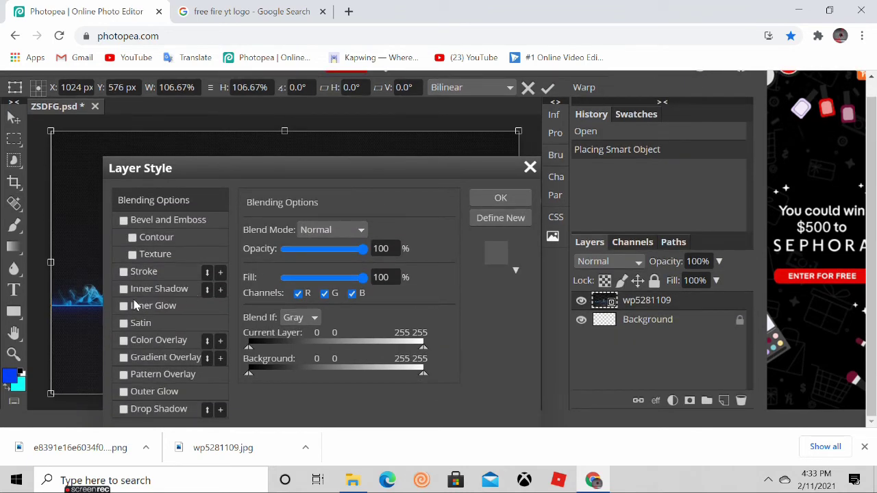
pyautogui.click(144, 255)
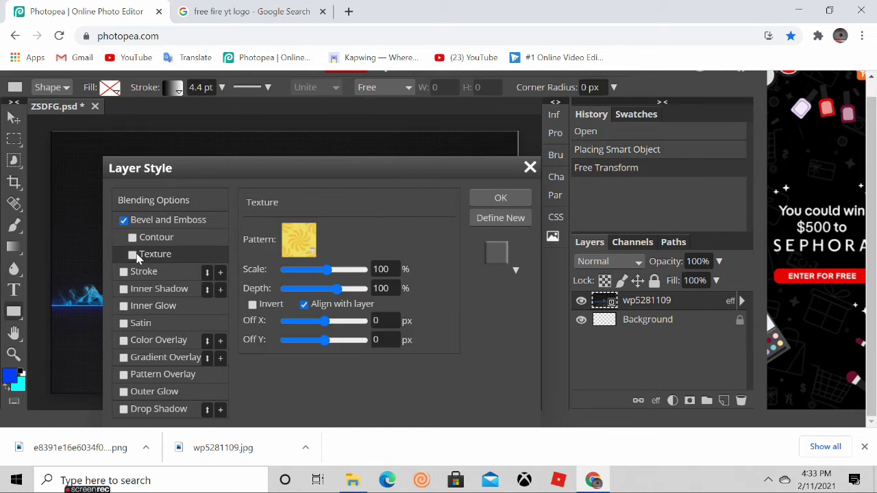
pyautogui.click(148, 393)
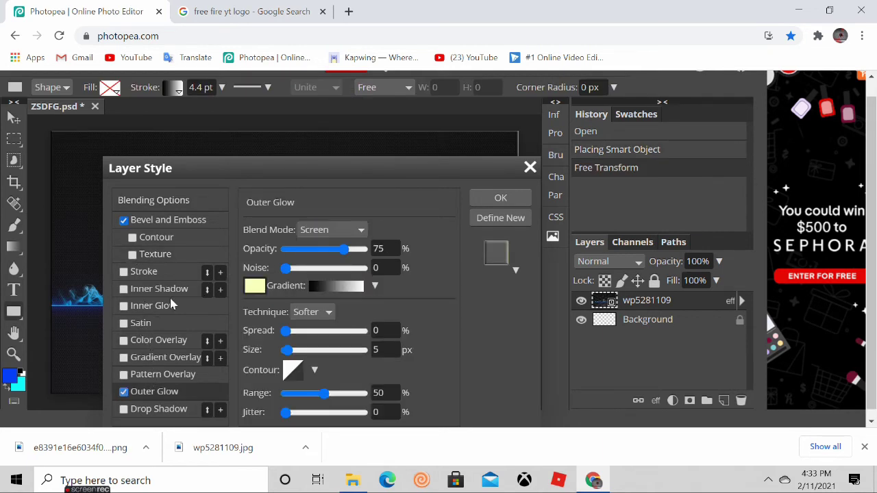
pyautogui.click(530, 167)
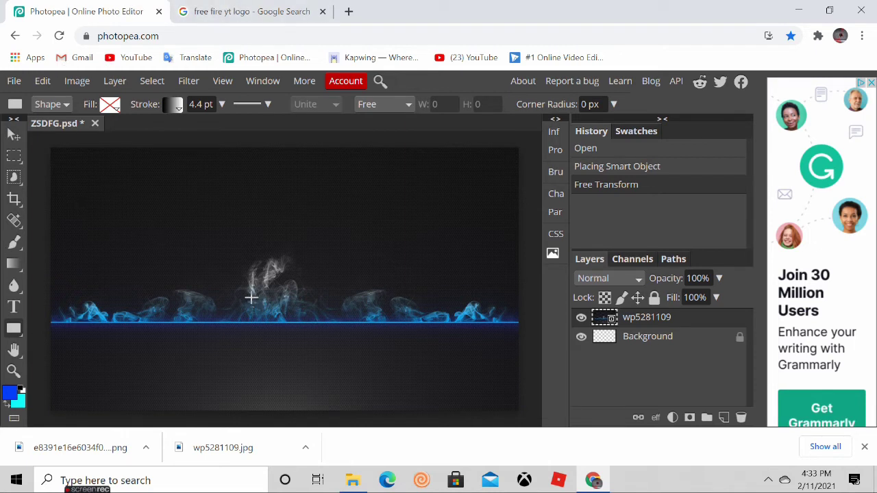
# - Export the banner as a PNG and preview the saved ZSDFG.png file
pyautogui.click(15, 81)
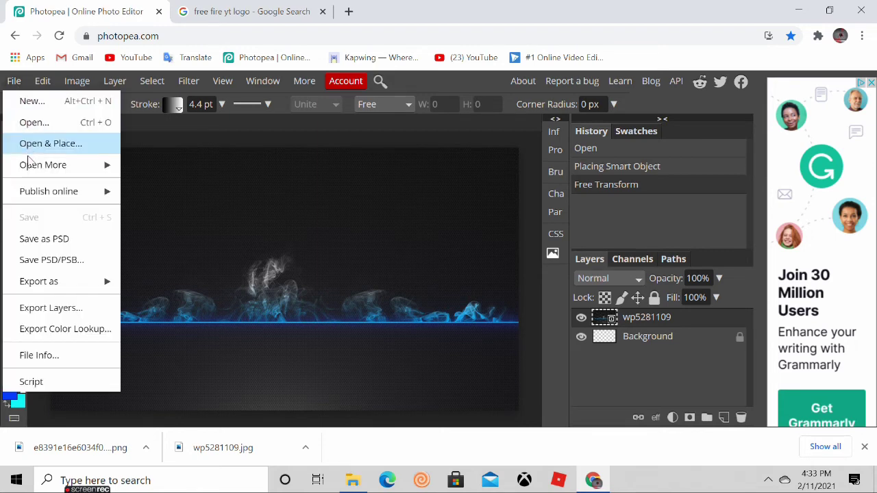
pyautogui.moveTo(30, 287)
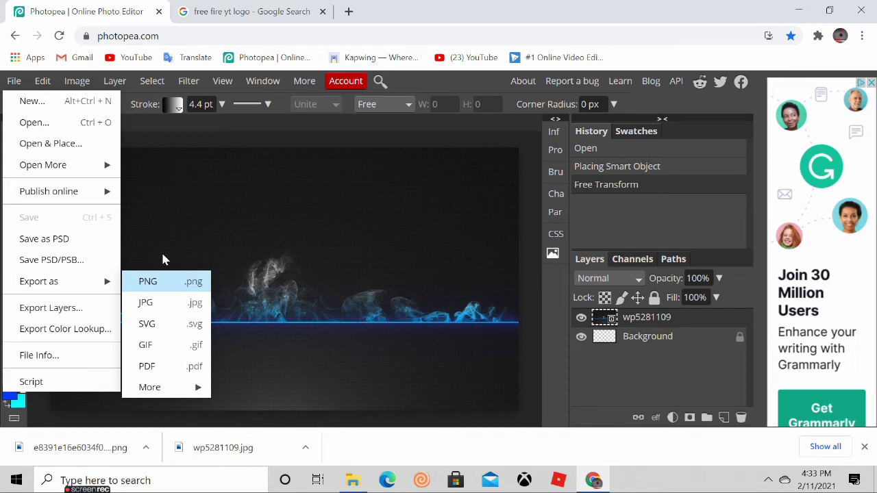
pyautogui.click(162, 278)
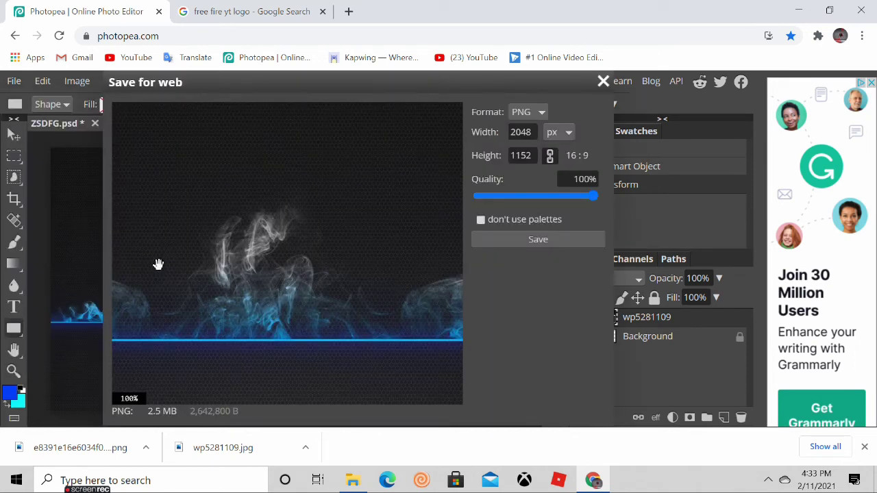
pyautogui.click(505, 240)
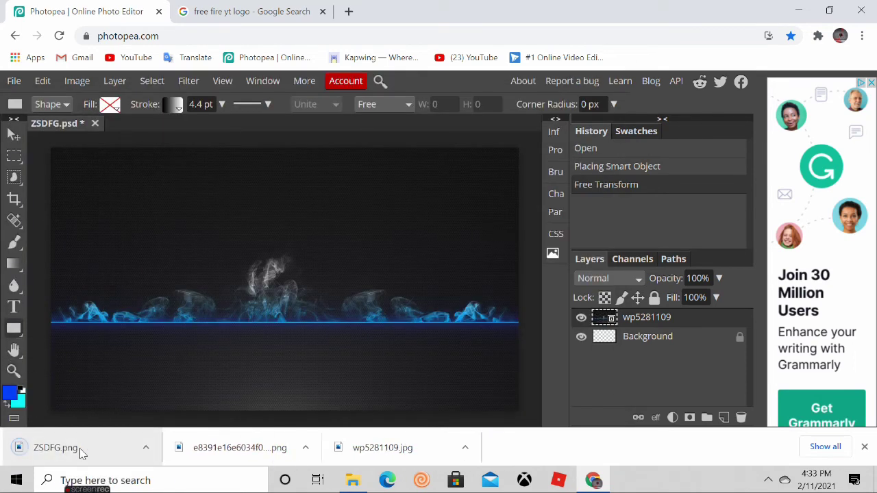
pyautogui.click(55, 454)
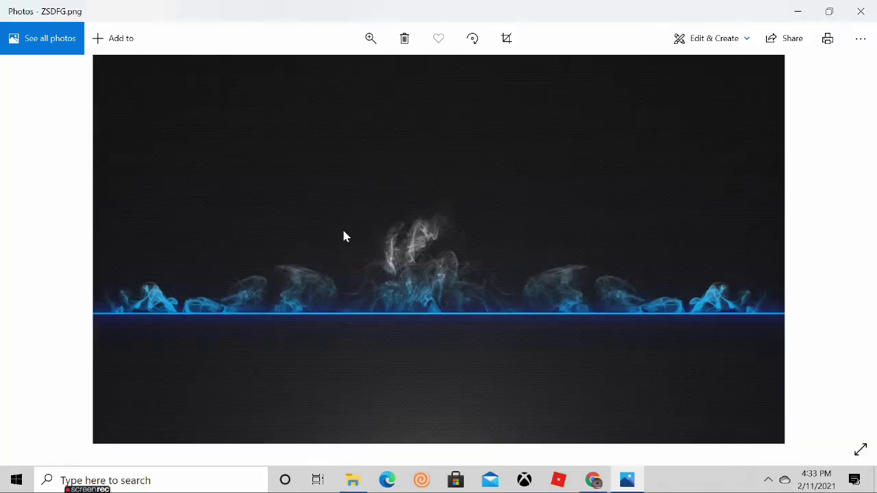
pyautogui.click(860, 11)
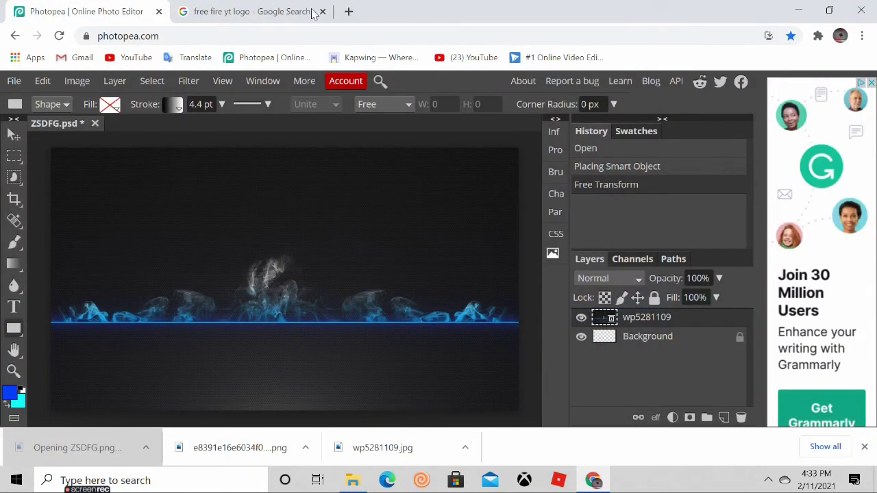
# - Switch to YouTube in a new browser tab and open the account's own channel page
pyautogui.click(349, 12)
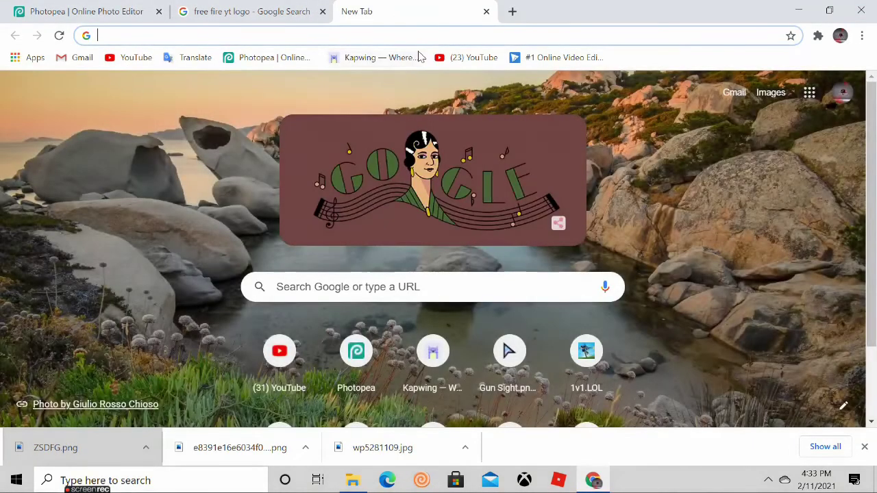
pyautogui.click(123, 57)
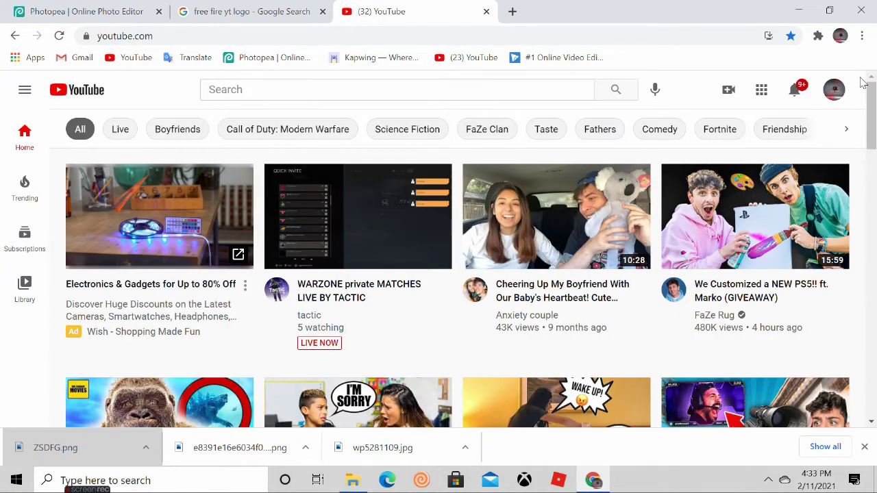
pyautogui.click(835, 90)
pyautogui.click(651, 168)
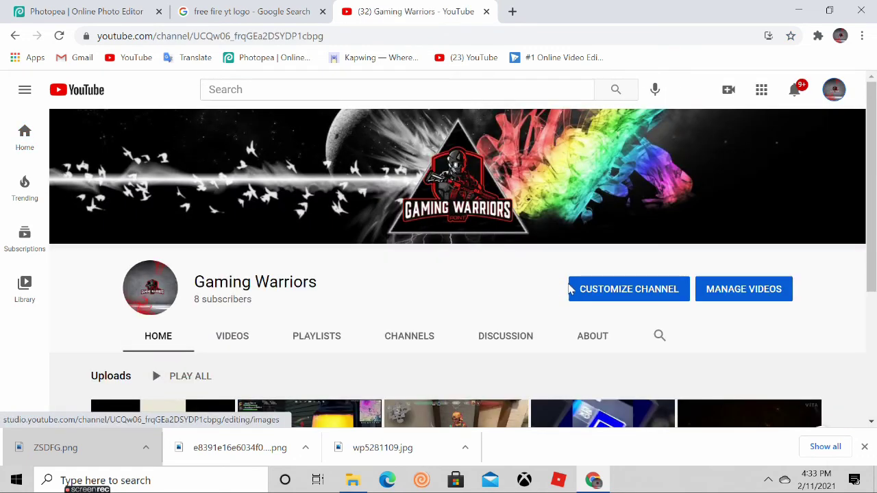
# - Open the channel's customization page and go to the banner image section of its branding settings
pyautogui.click(600, 296)
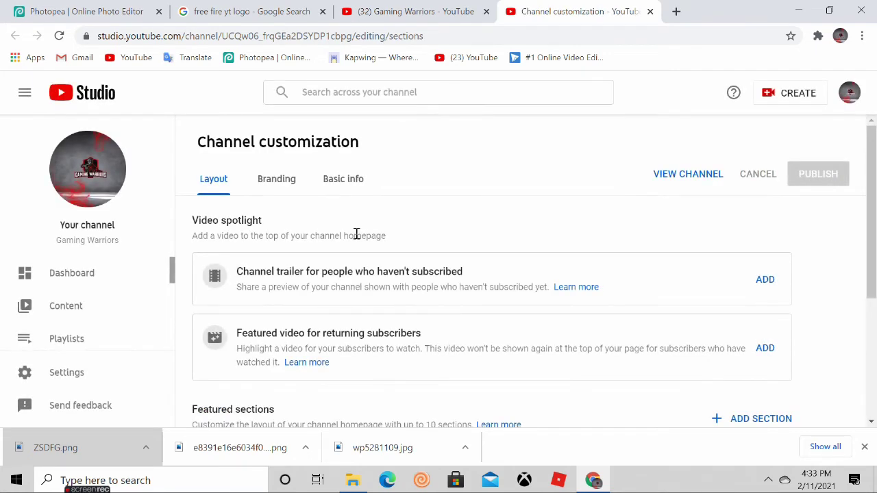
pyautogui.click(266, 180)
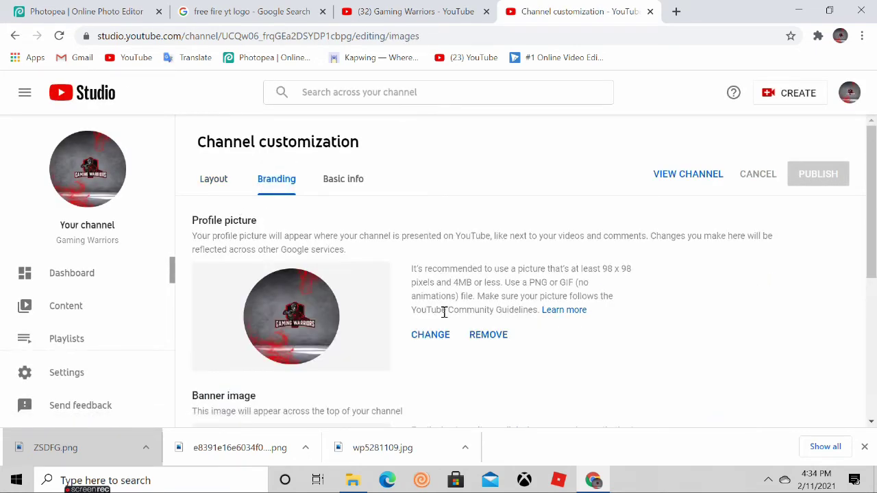
pyautogui.scroll(-4, 444, 312)
pyautogui.scroll(4, 393, 250)
pyautogui.scroll(-4, 425, 354)
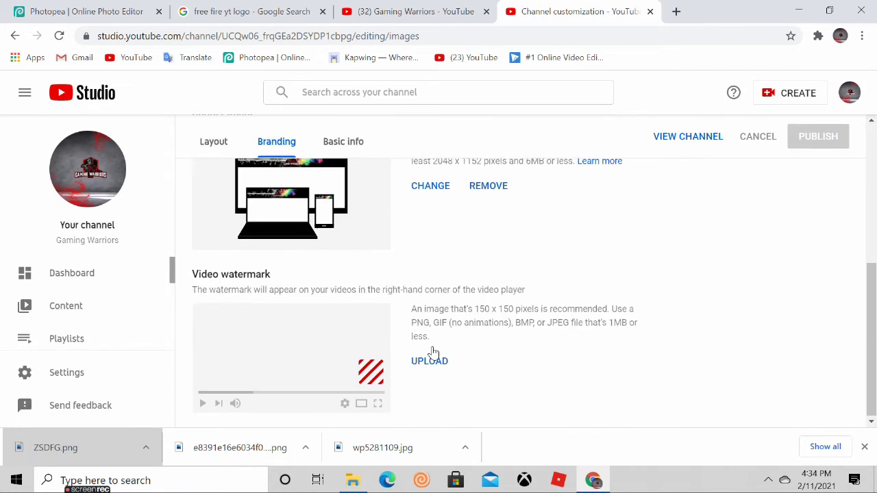
# - Replace the channel's banner image with the ZSDFG file from the Downloads folder
pyautogui.click(427, 182)
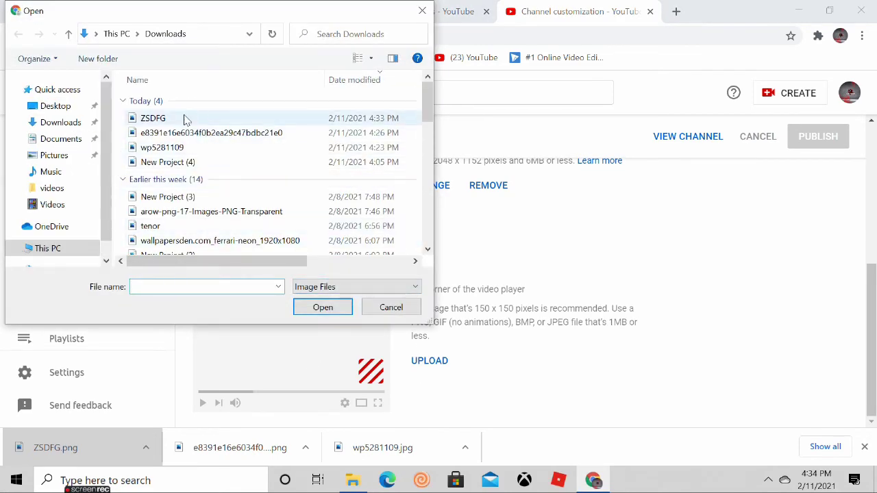
pyautogui.click(185, 118)
pyautogui.click(321, 308)
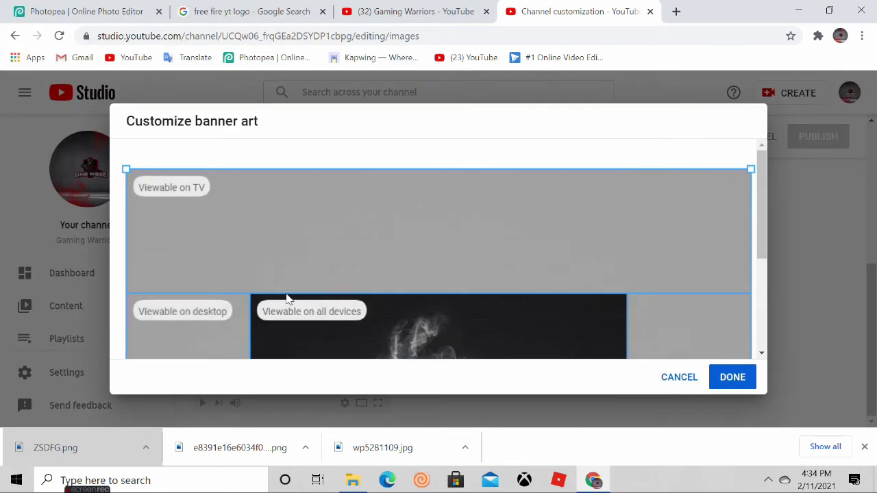
# - Check the banner's crop areas for TV, desktop and all devices, and finish customizing the banner art
pyautogui.scroll(-3, 390, 291)
pyautogui.scroll(3, 405, 280)
pyautogui.scroll(-3, 405, 269)
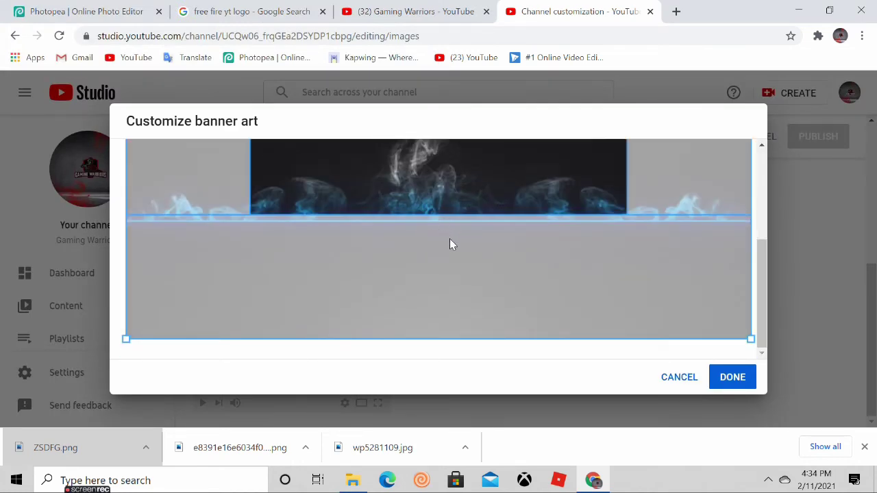
pyautogui.moveTo(749, 341)
pyautogui.mouseDown()
pyautogui.moveTo(745, 322)
pyautogui.moveTo(738, 329)
pyautogui.moveTo(751, 338)
pyautogui.mouseUp()
pyautogui.scroll(3, 682, 275)
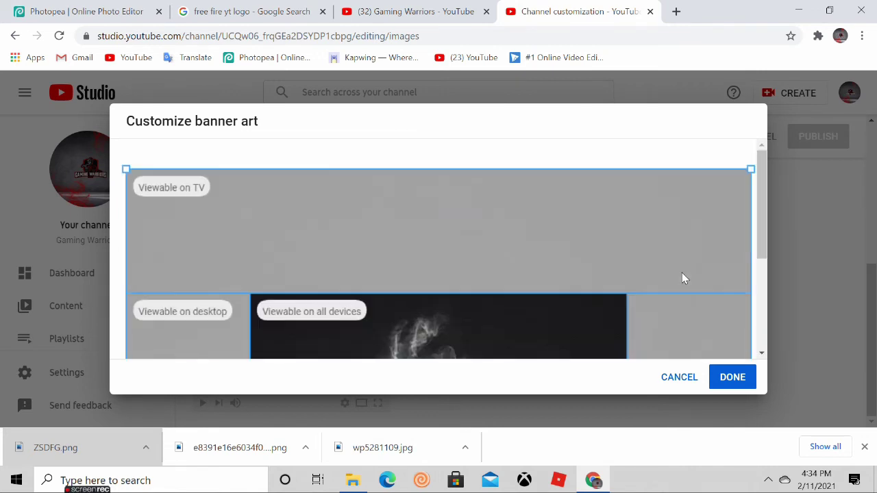
pyautogui.scroll(-3, 479, 226)
pyautogui.scroll(3, 342, 196)
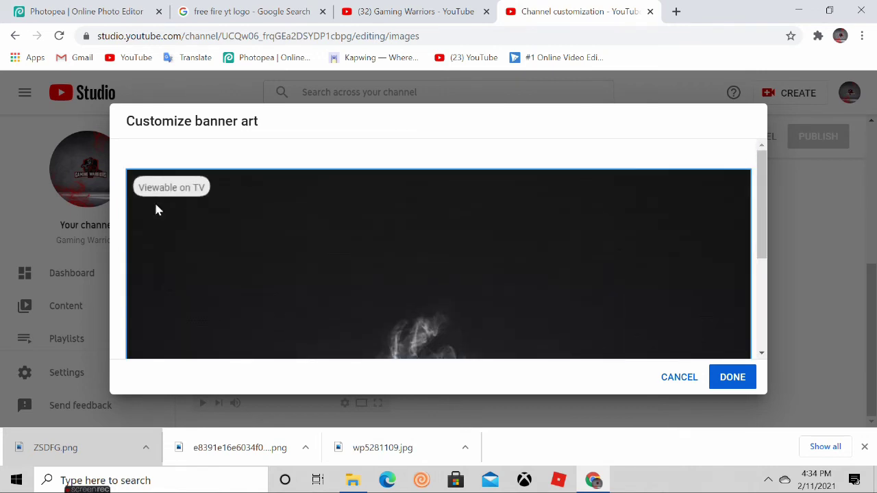
pyautogui.scroll(-3, 627, 301)
pyautogui.scroll(3, 493, 274)
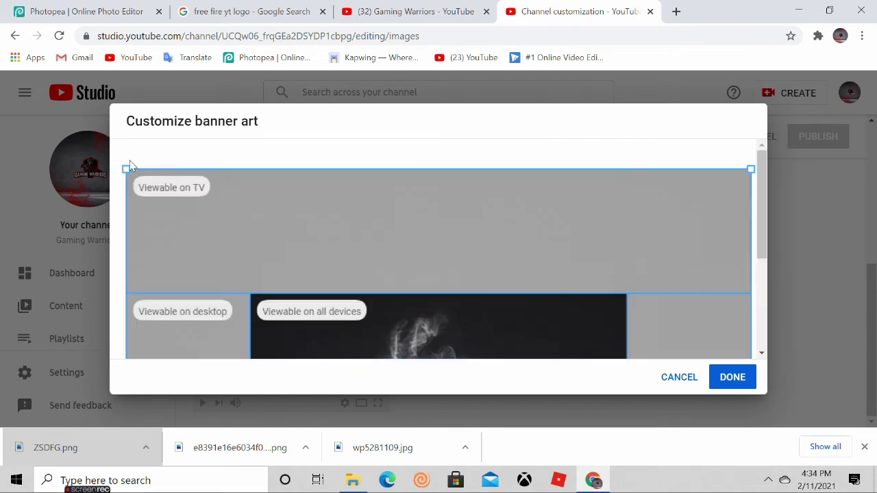
pyautogui.scroll(1, 125, 167)
pyautogui.scroll(-4, 121, 219)
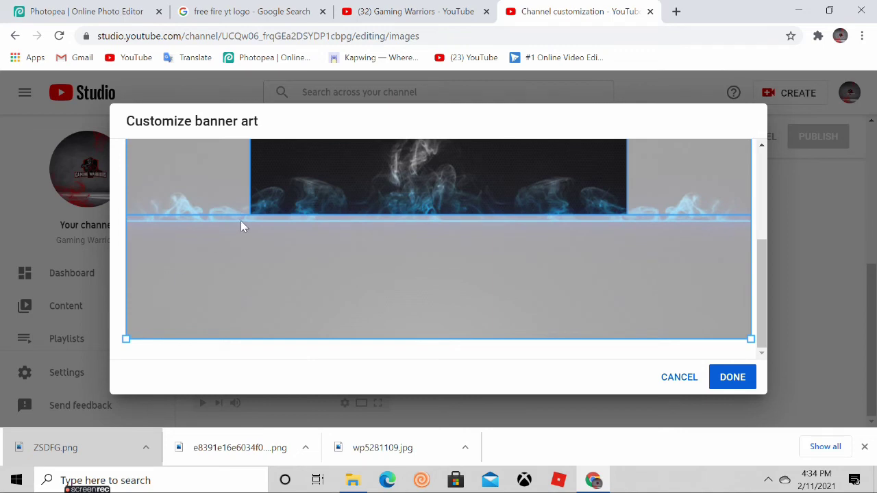
pyautogui.scroll(3, 447, 295)
pyautogui.scroll(-3, 438, 274)
pyautogui.click(732, 377)
# - Leave the branding settings and return to the channel's public page to look at its banner
pyautogui.scroll(5, 452, 205)
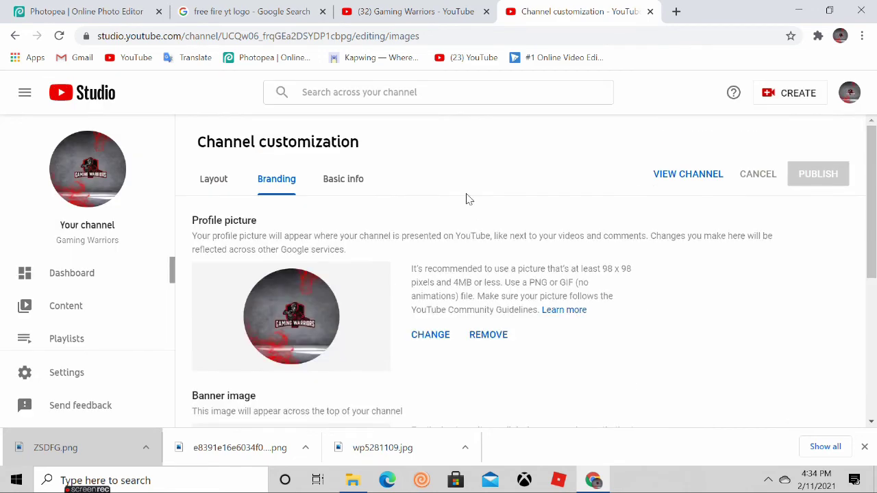
pyautogui.click(14, 36)
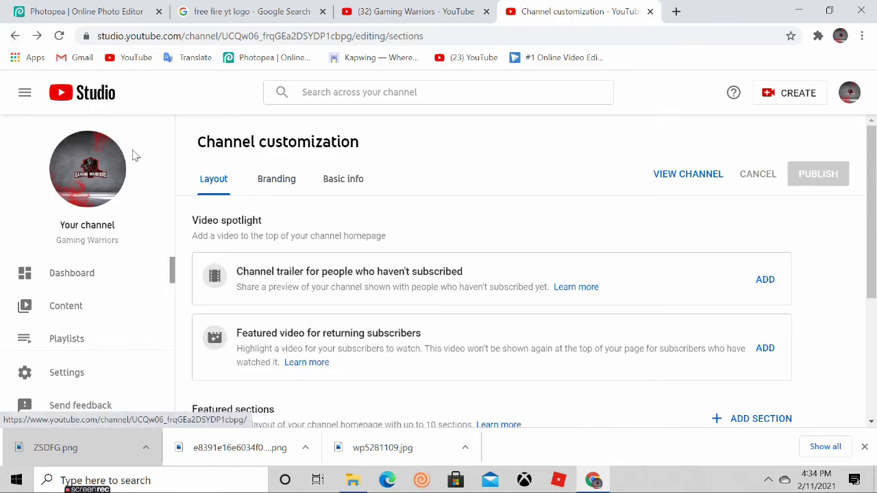
pyautogui.click(14, 36)
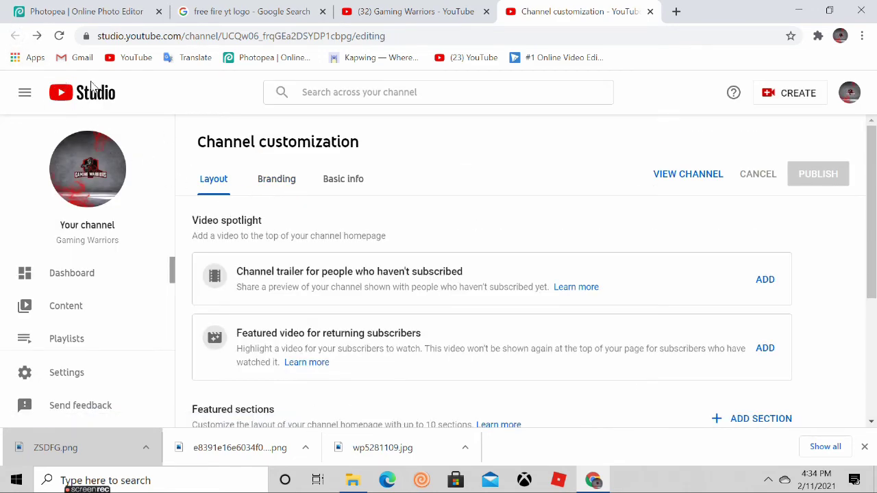
pyautogui.click(354, 5)
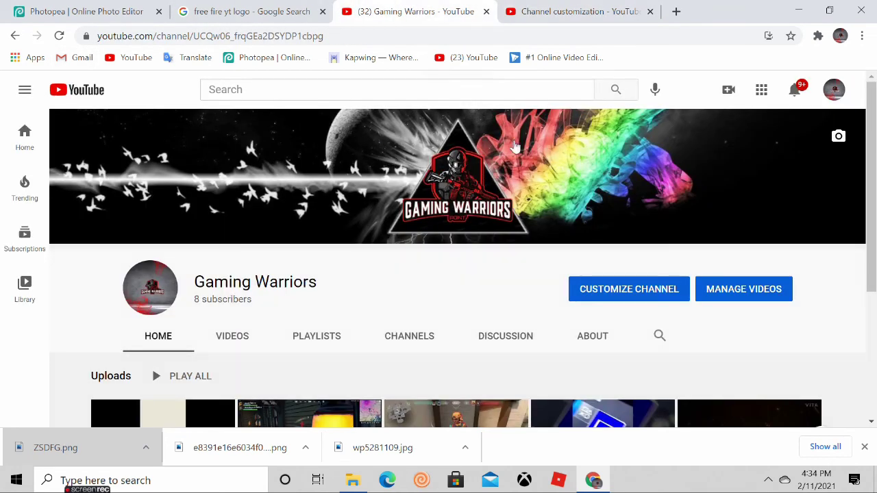